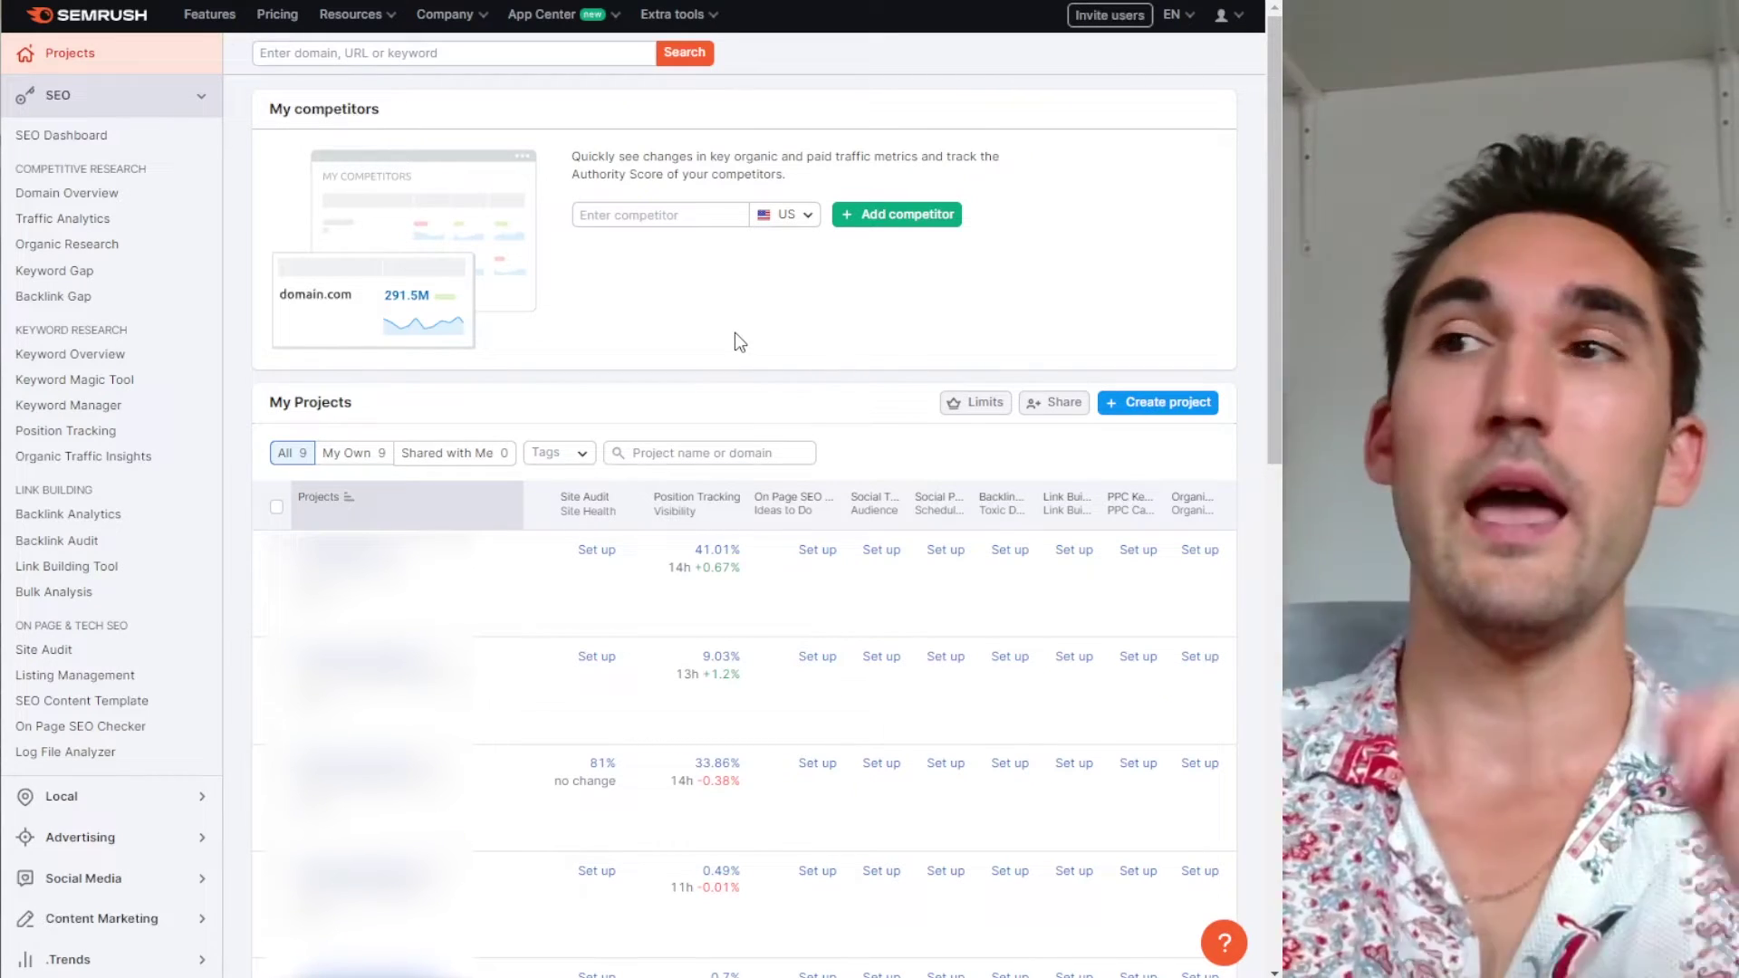
Dismiss the new project form and open the Nefarious Racing project dashboard
left_click(1178, 410)
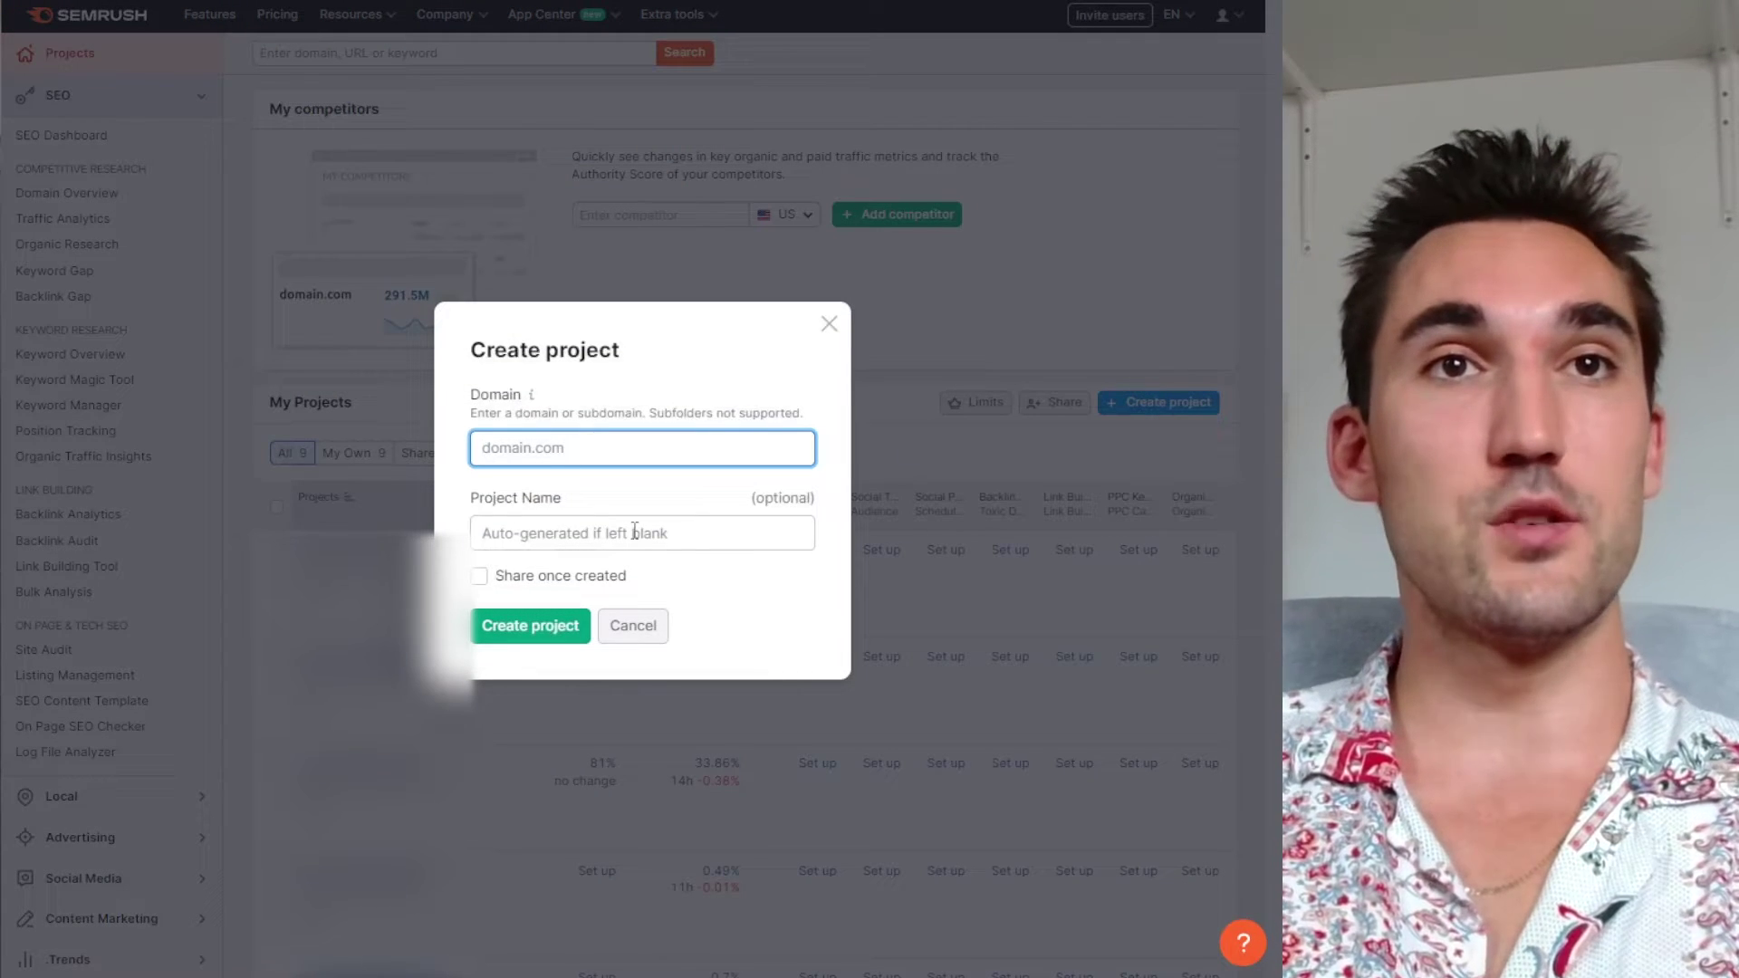
left_click(627, 535)
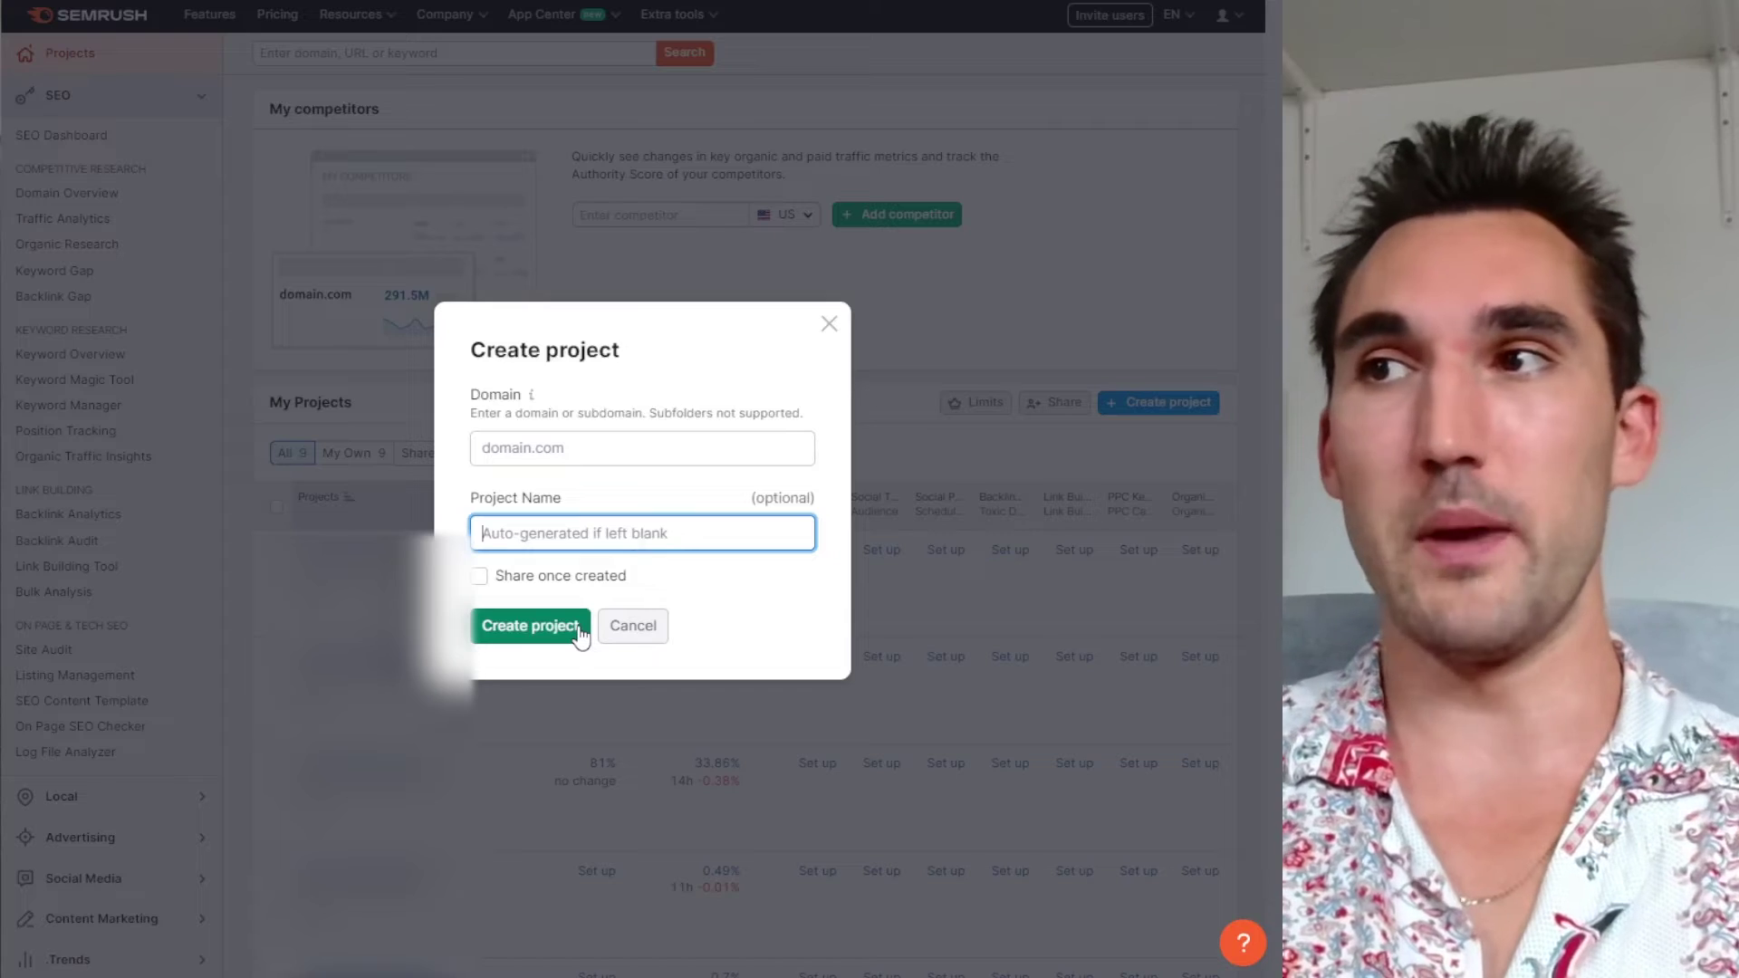
left_click(993, 308)
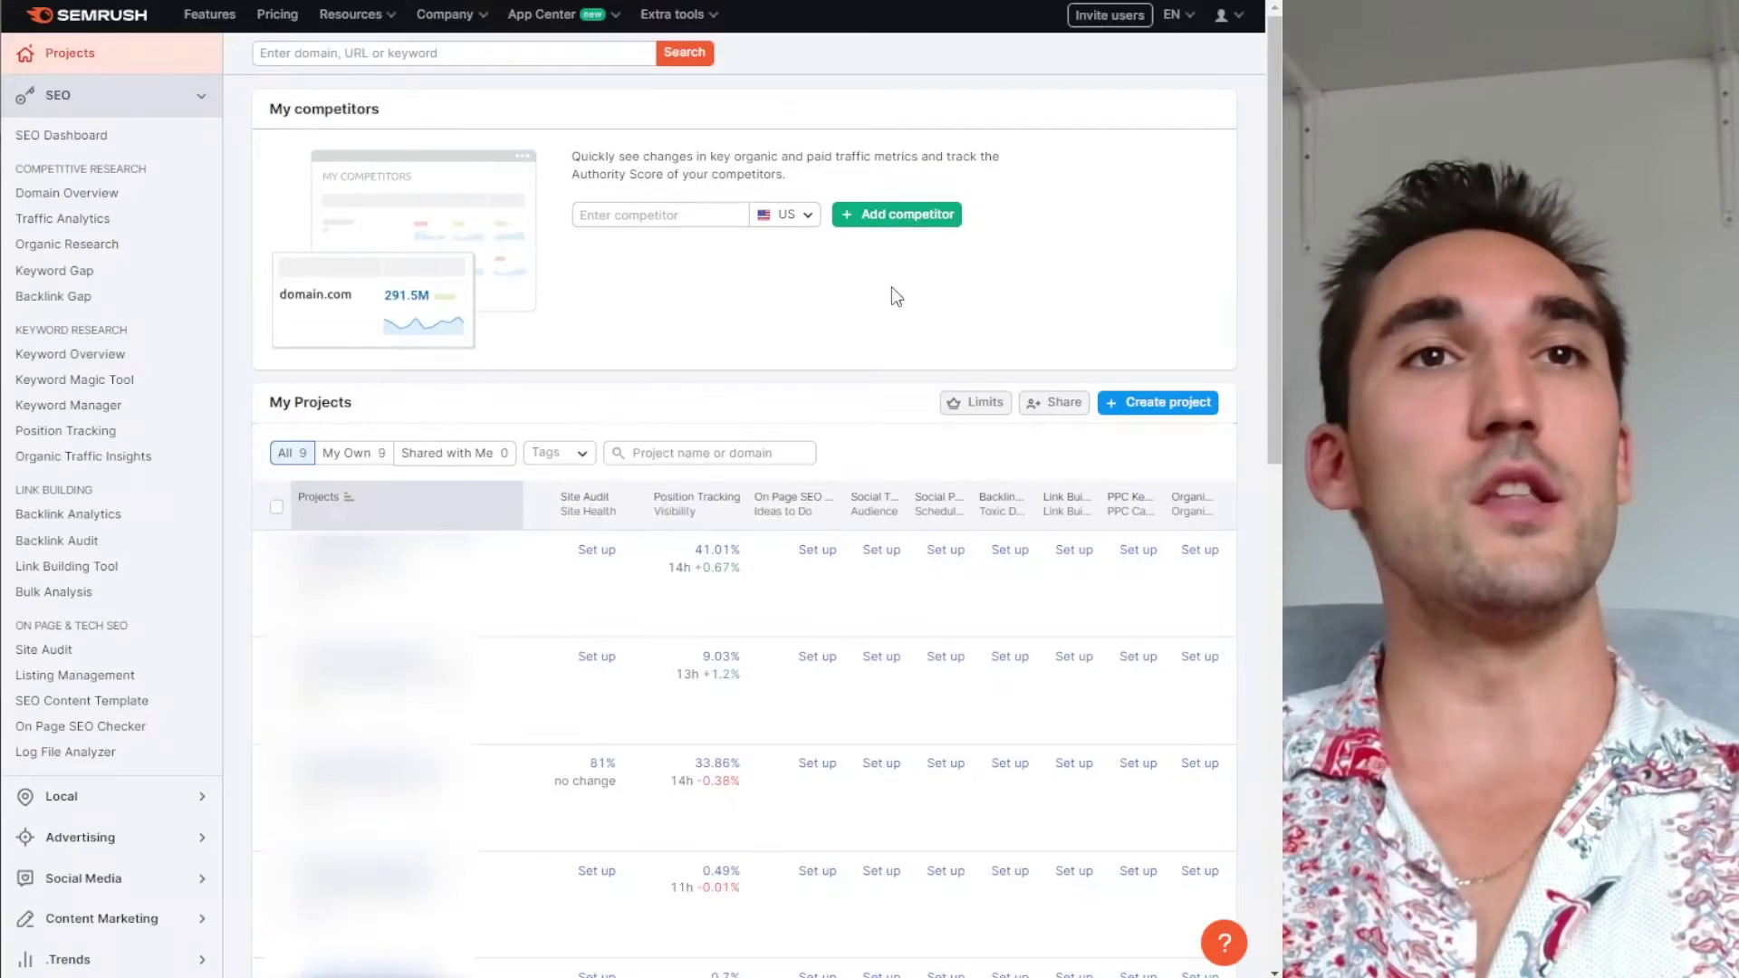
scroll(851, 272, "down", 5)
scroll(832, 268, "down", 4)
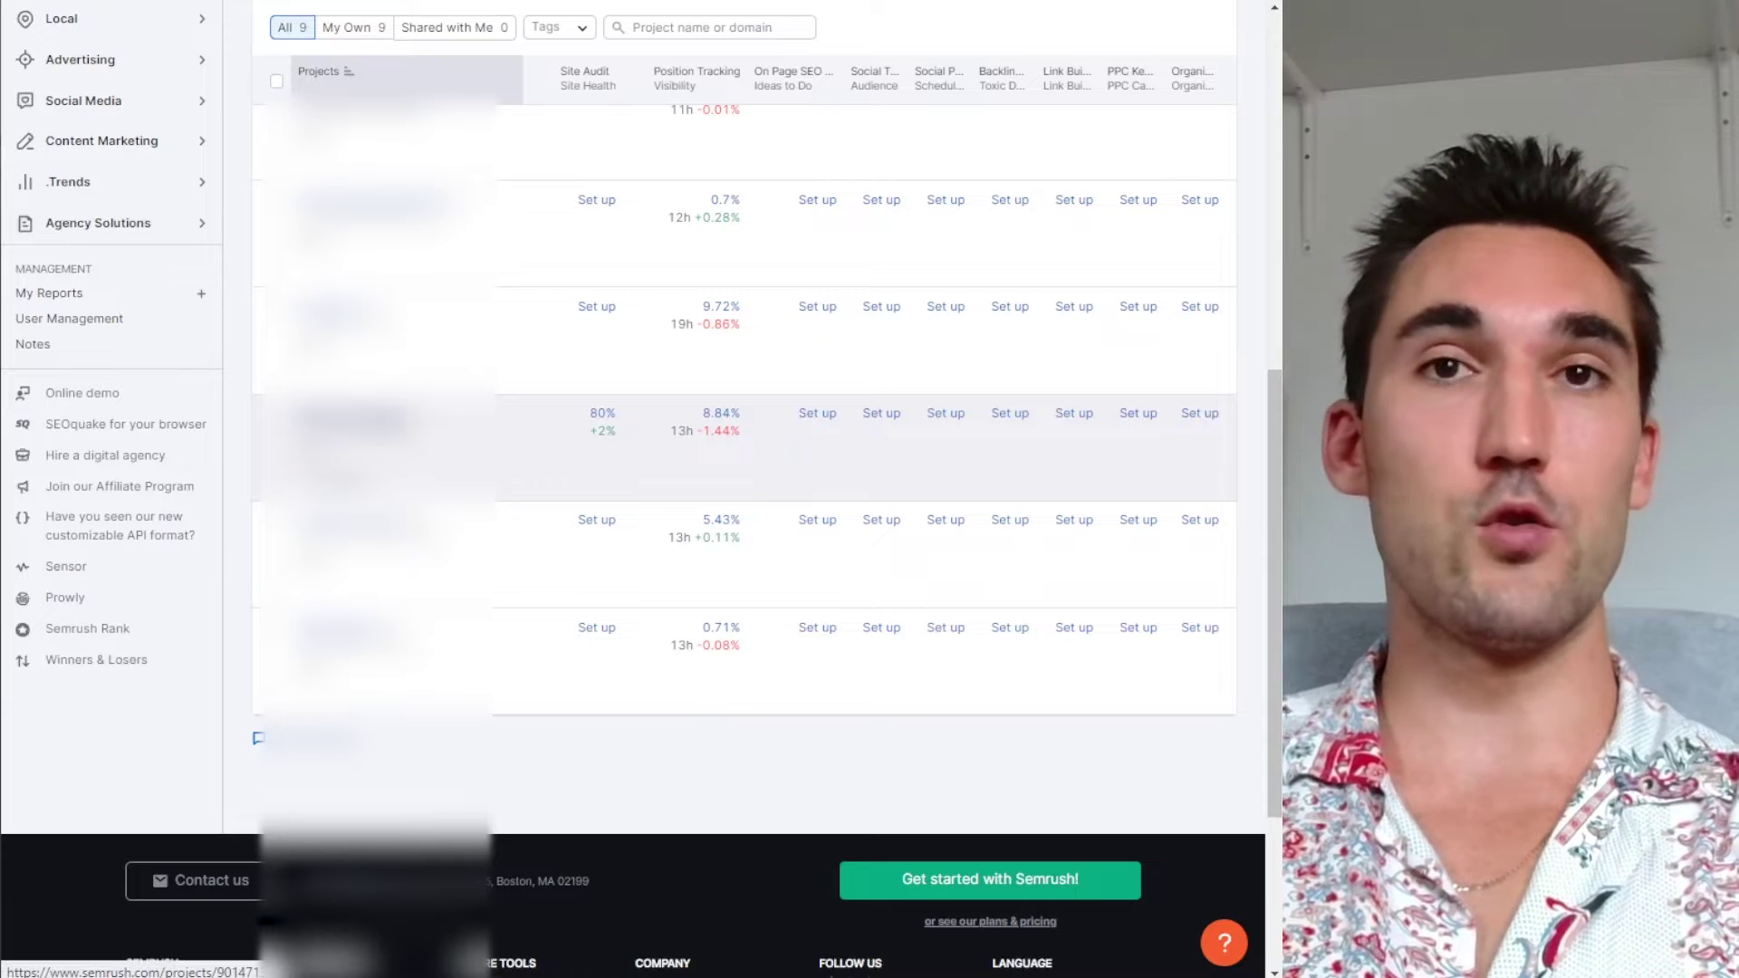
left_click(743, 446)
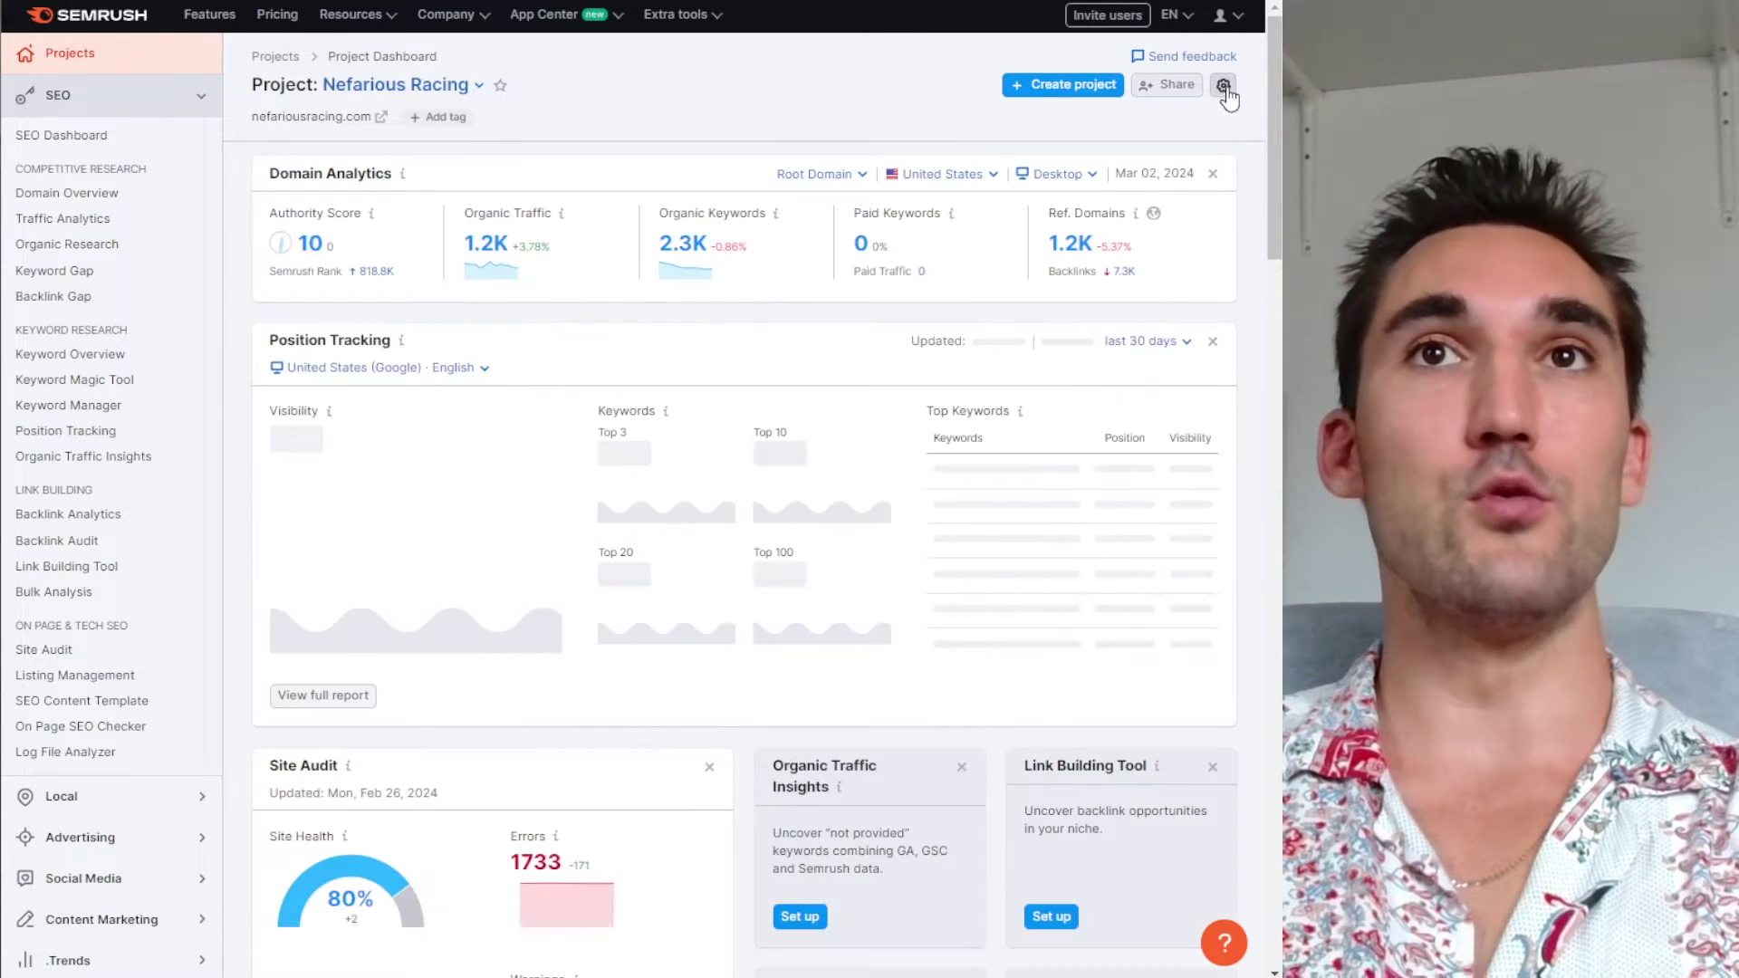
Save the project's Google Analytics GA4 and Search Console connections in its Google services settings
left_click(1223, 85)
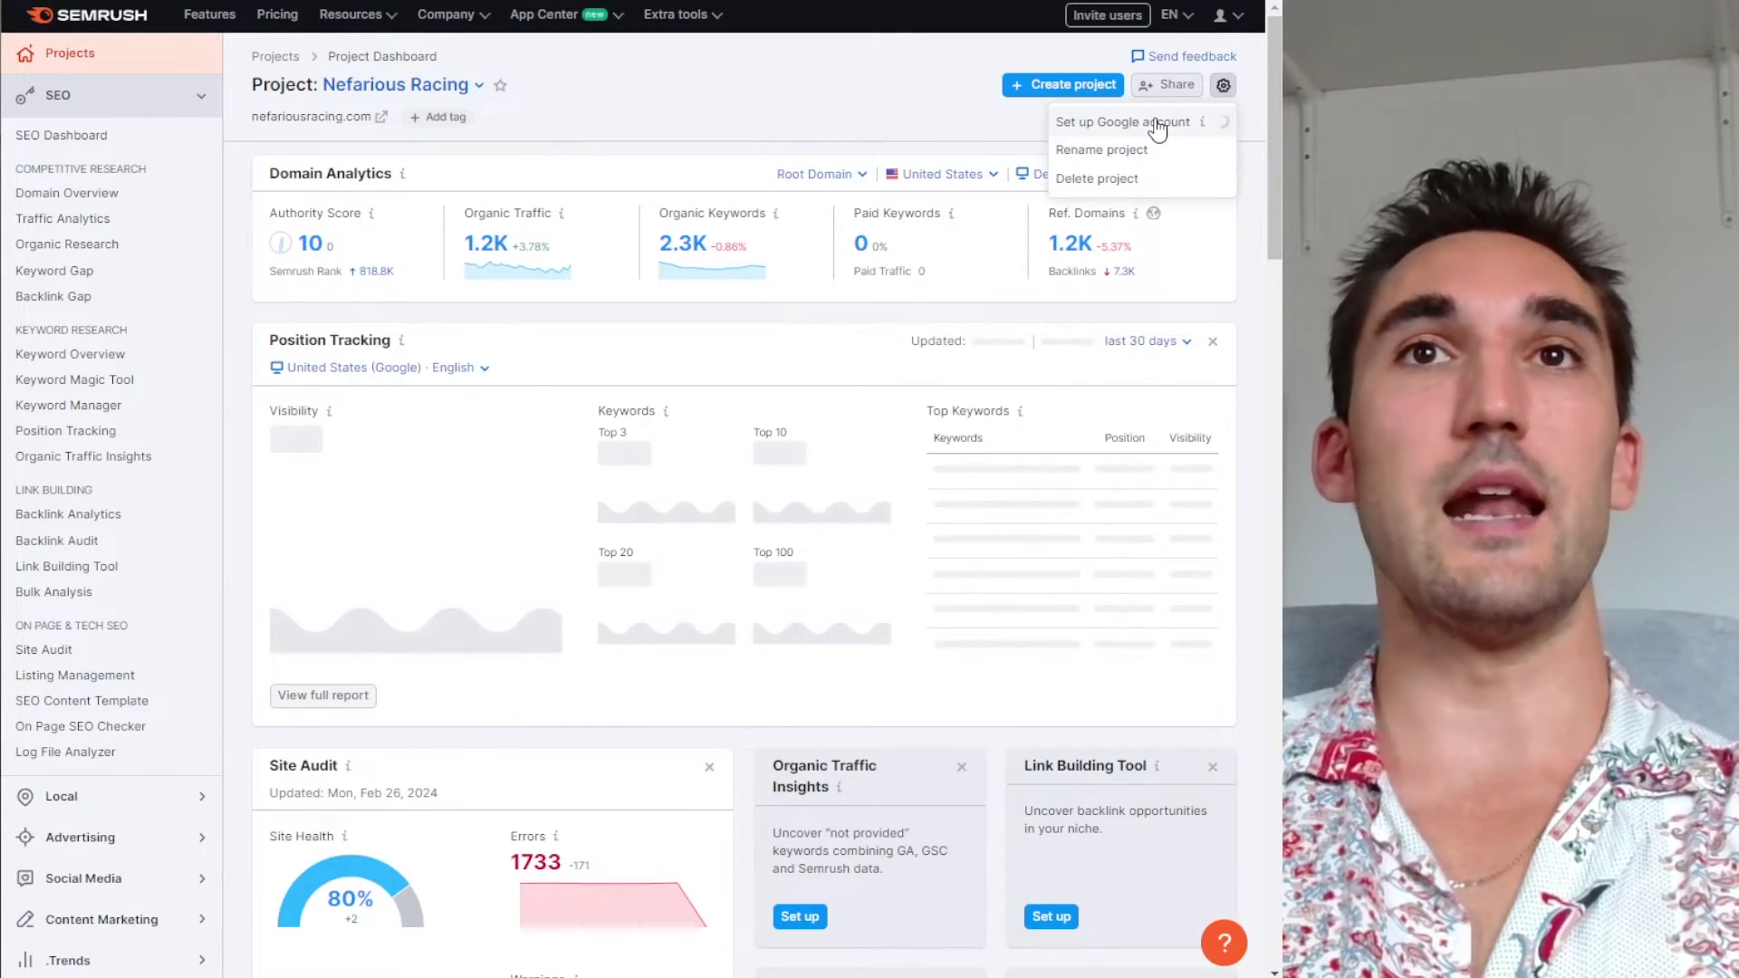
left_click(1158, 120)
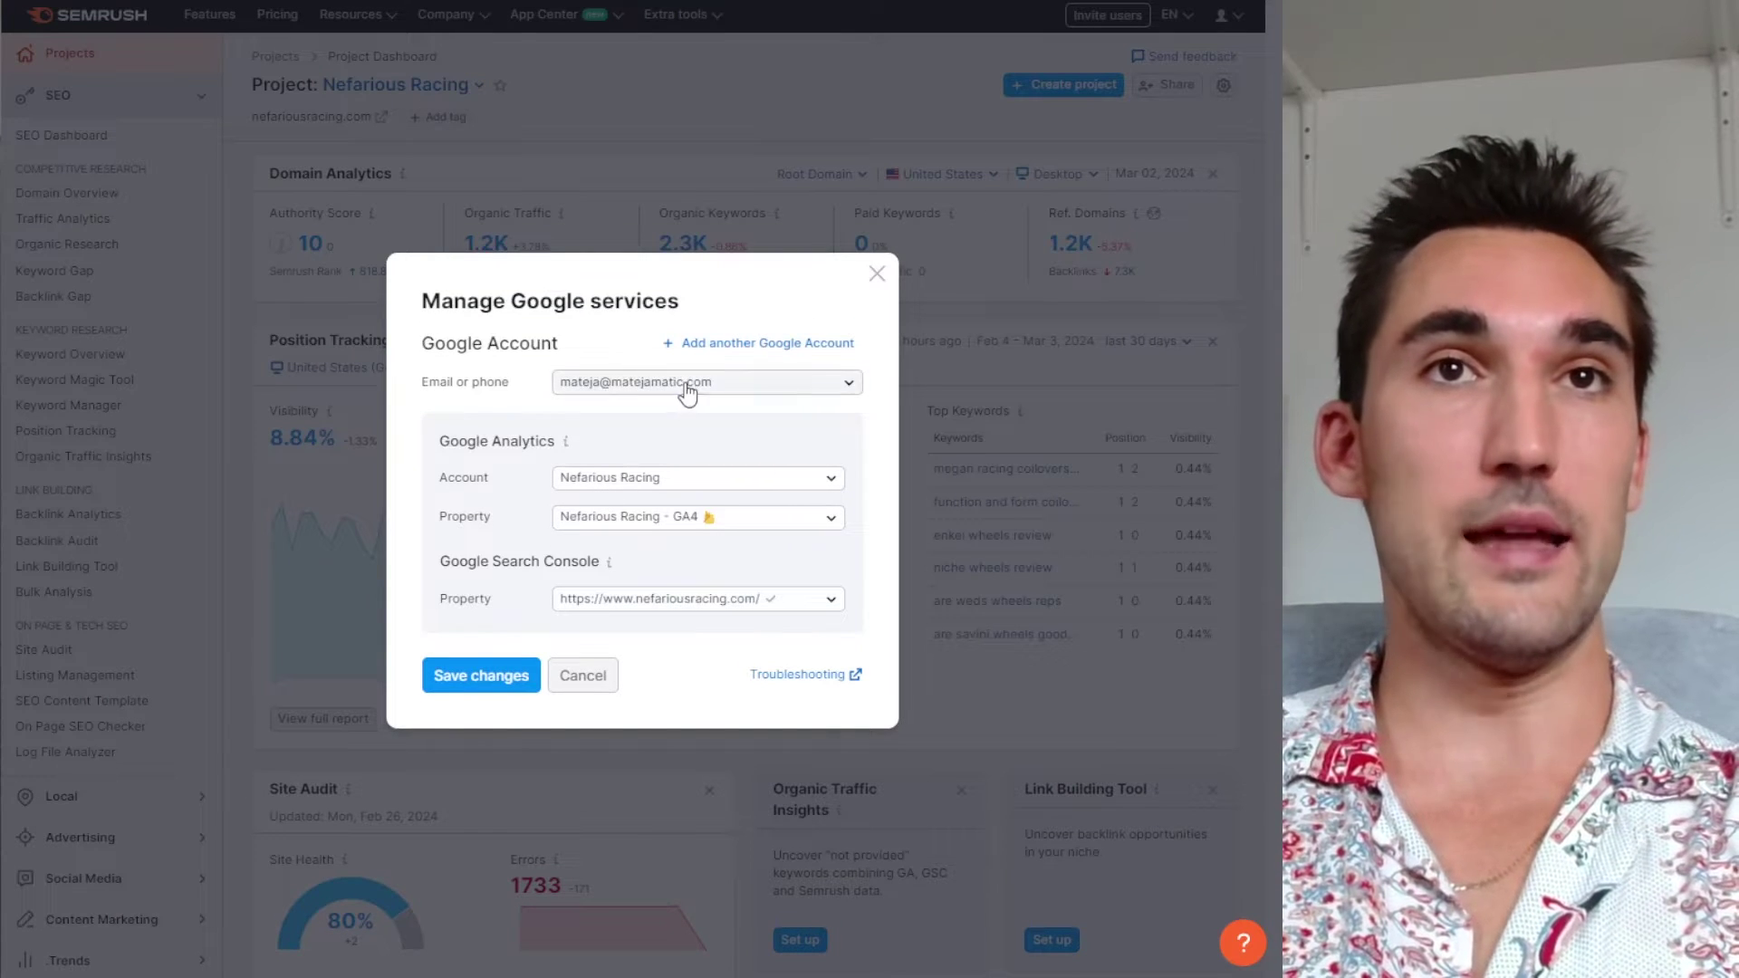
left_click(683, 385)
left_click(504, 400)
left_click(661, 476)
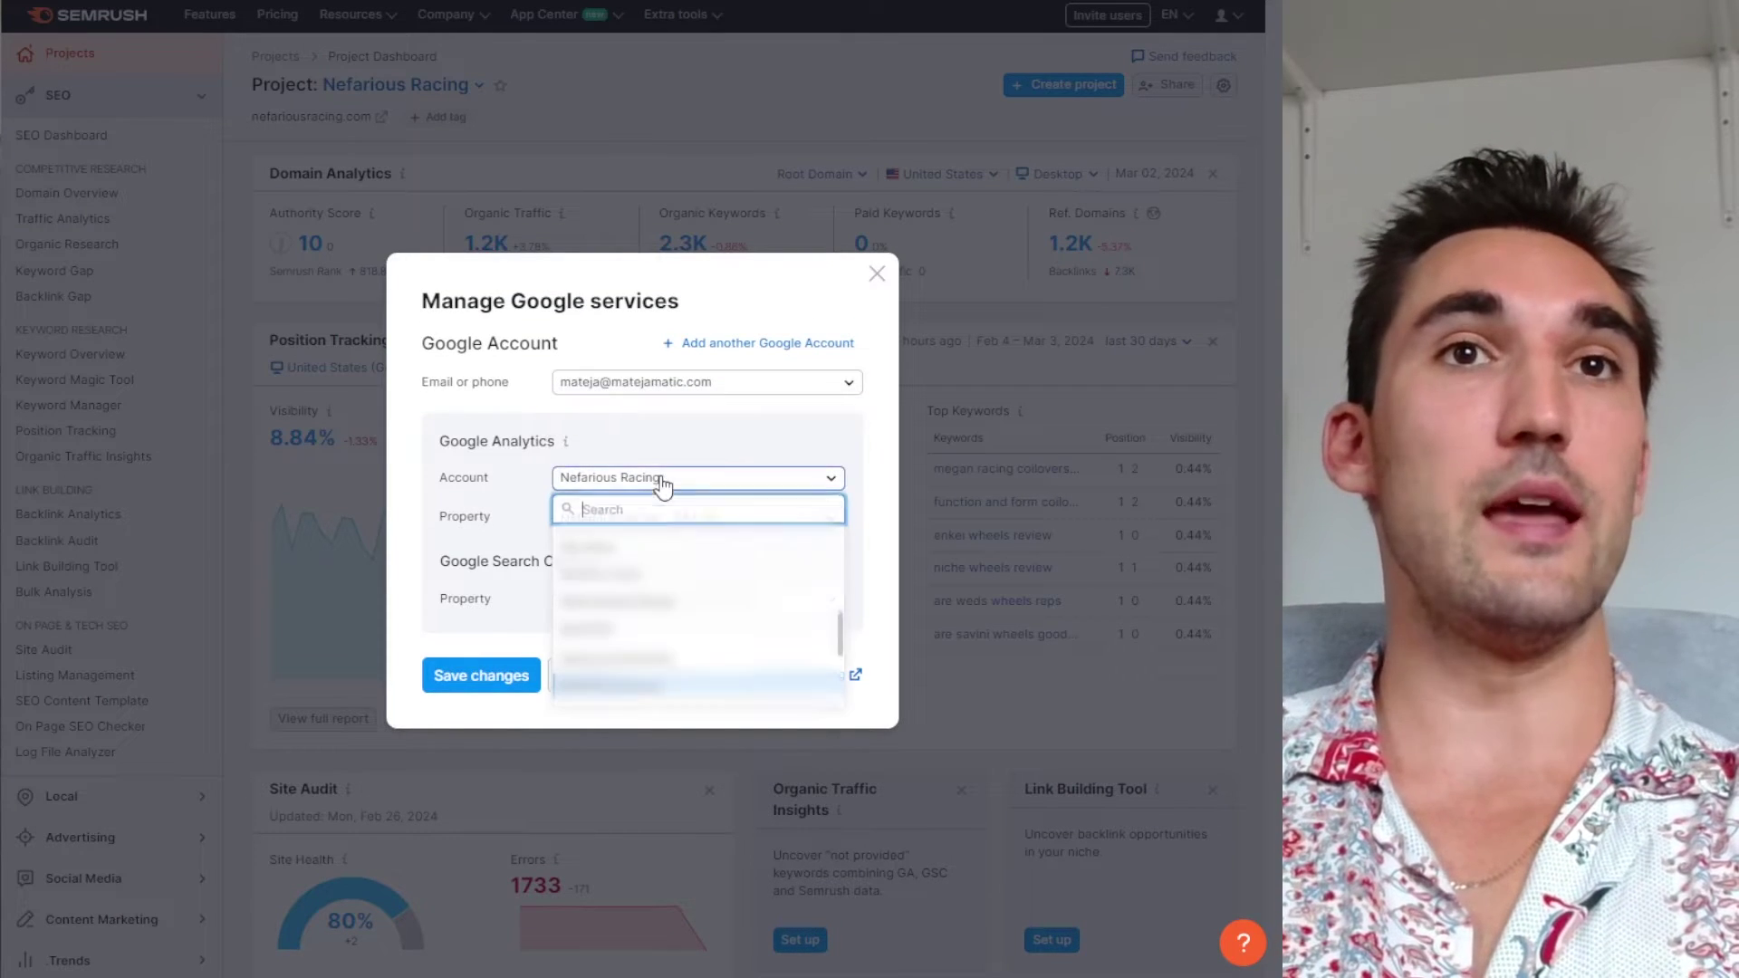
left_click(666, 442)
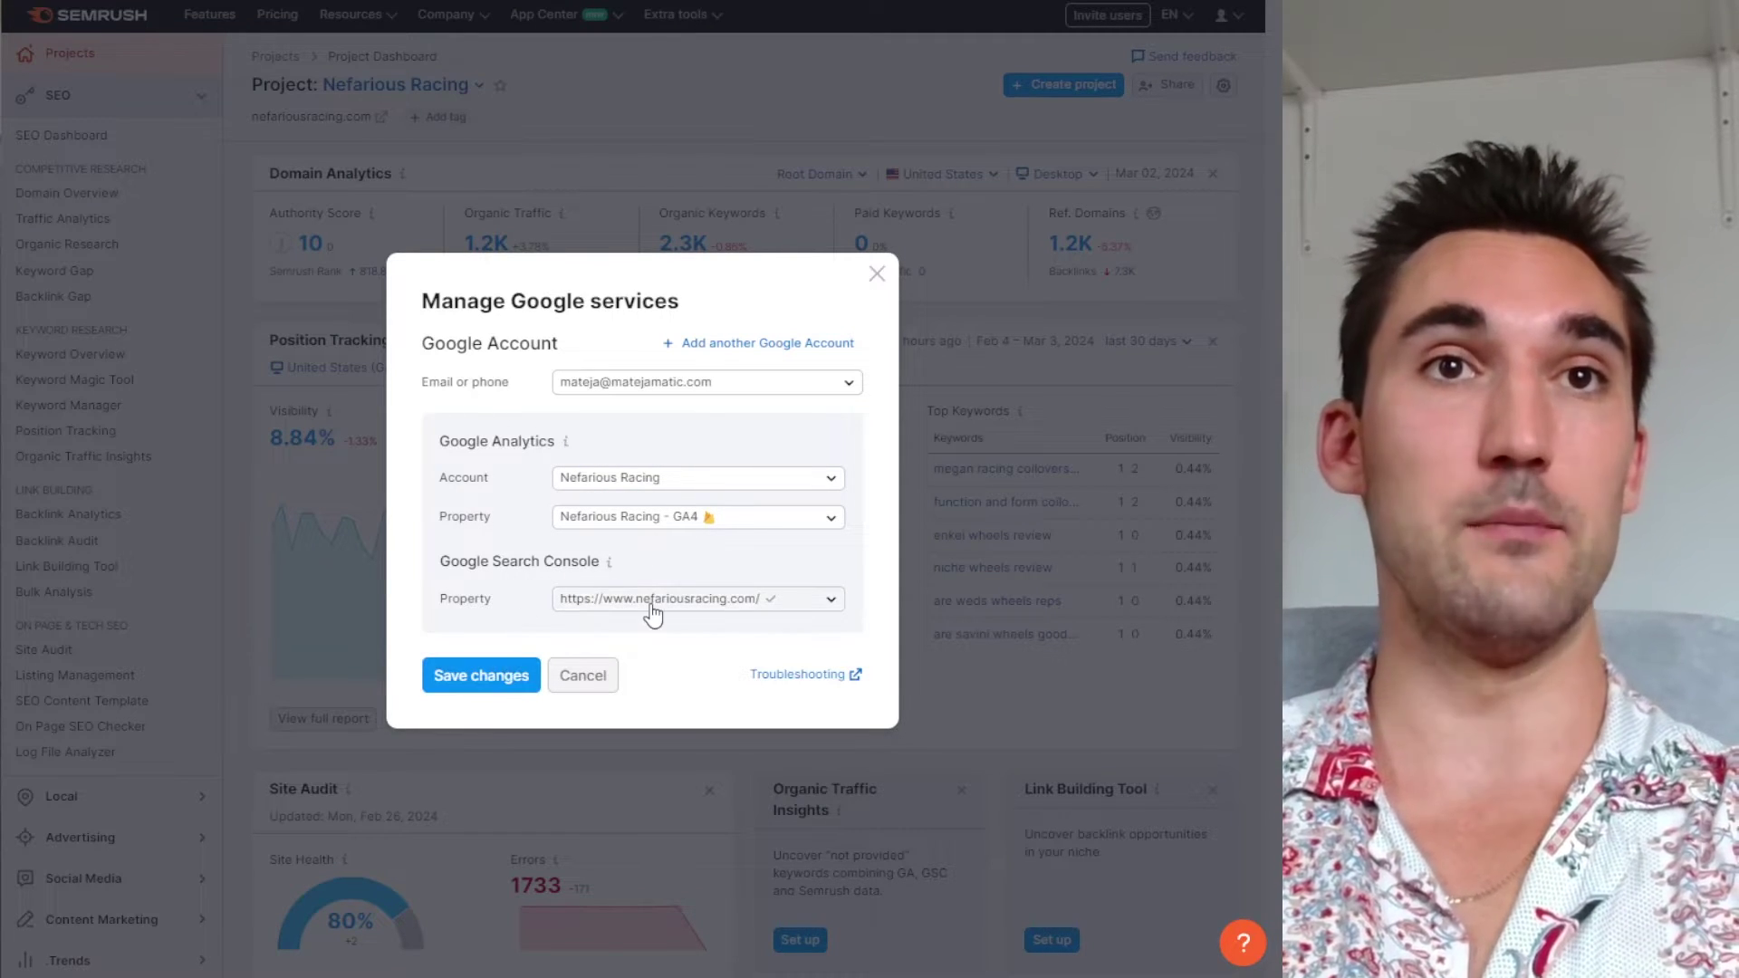
left_click(509, 684)
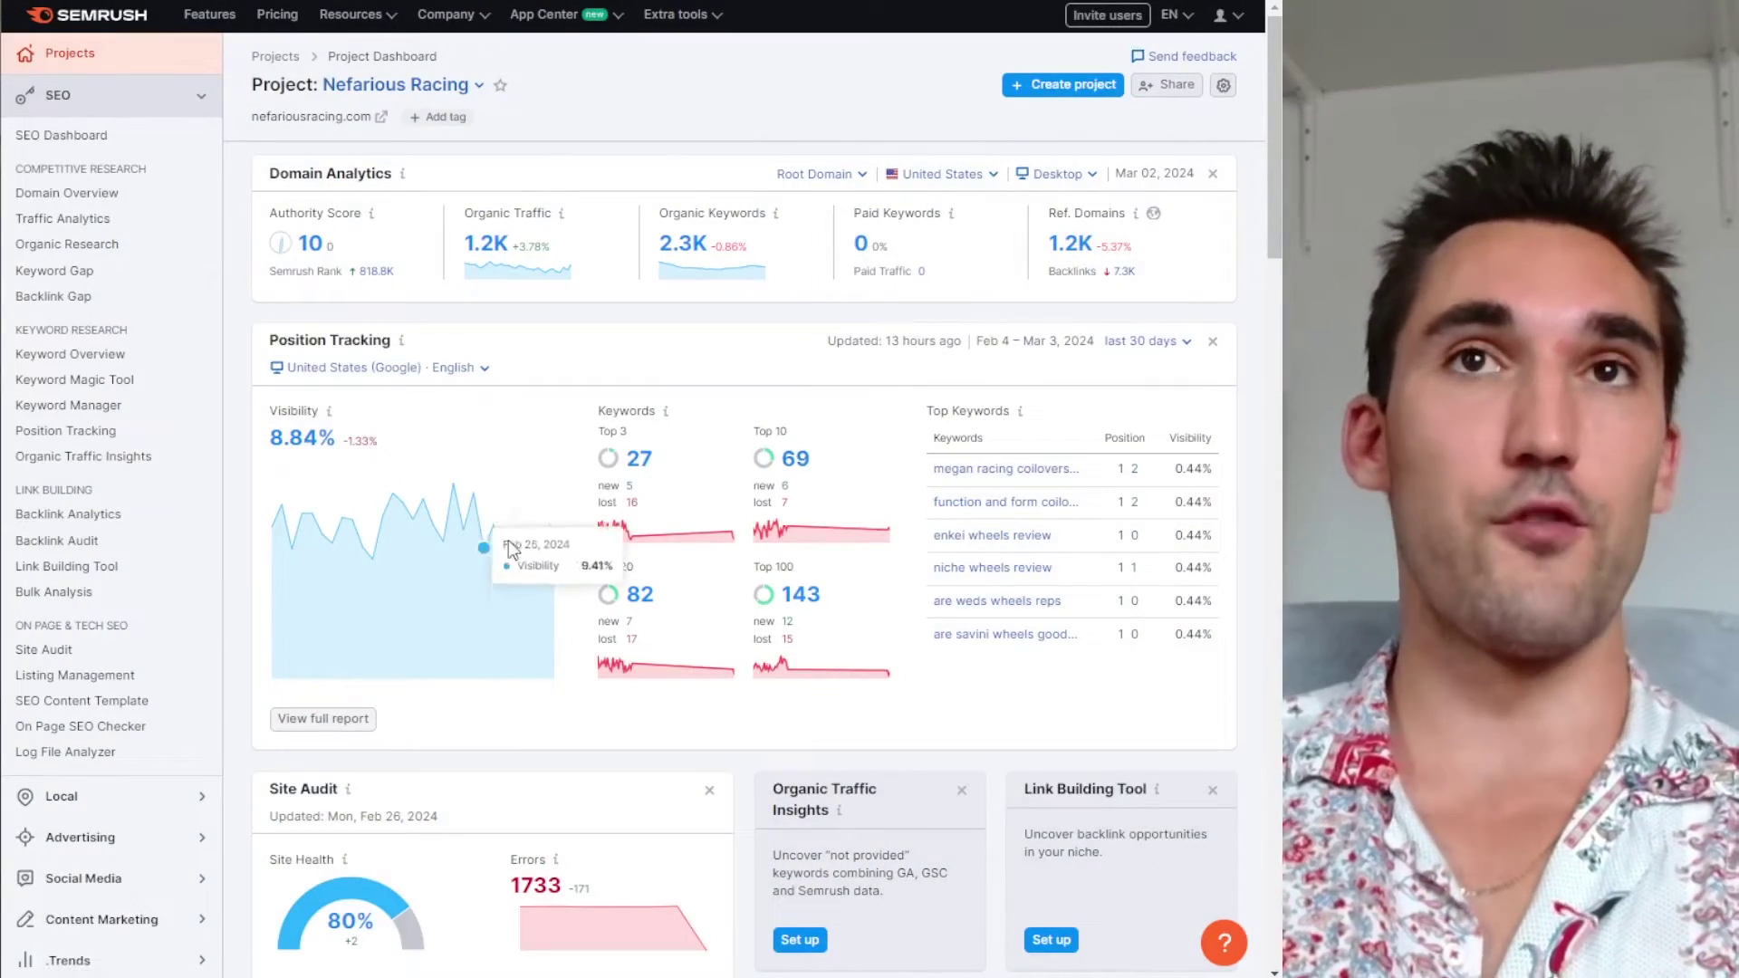
Plot Engaged Sessions instead of Users in the Traffic Analytics chart, then go to My Reports
scroll(508, 543, "down", 15)
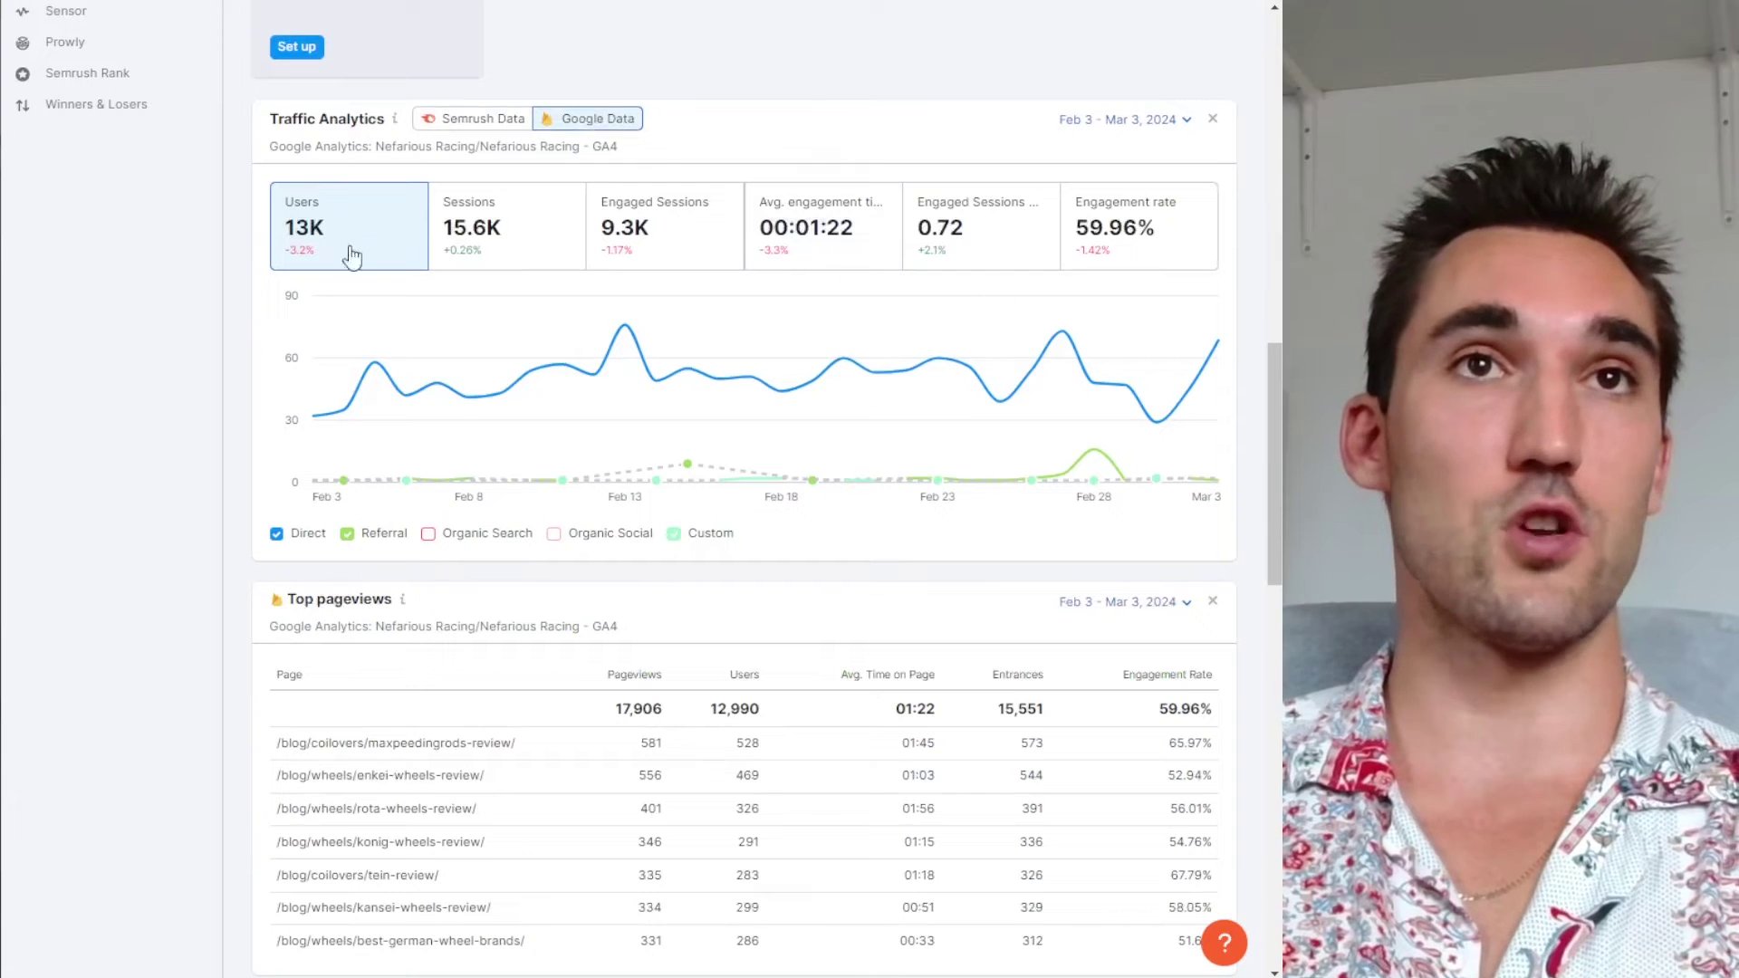
left_click(489, 231)
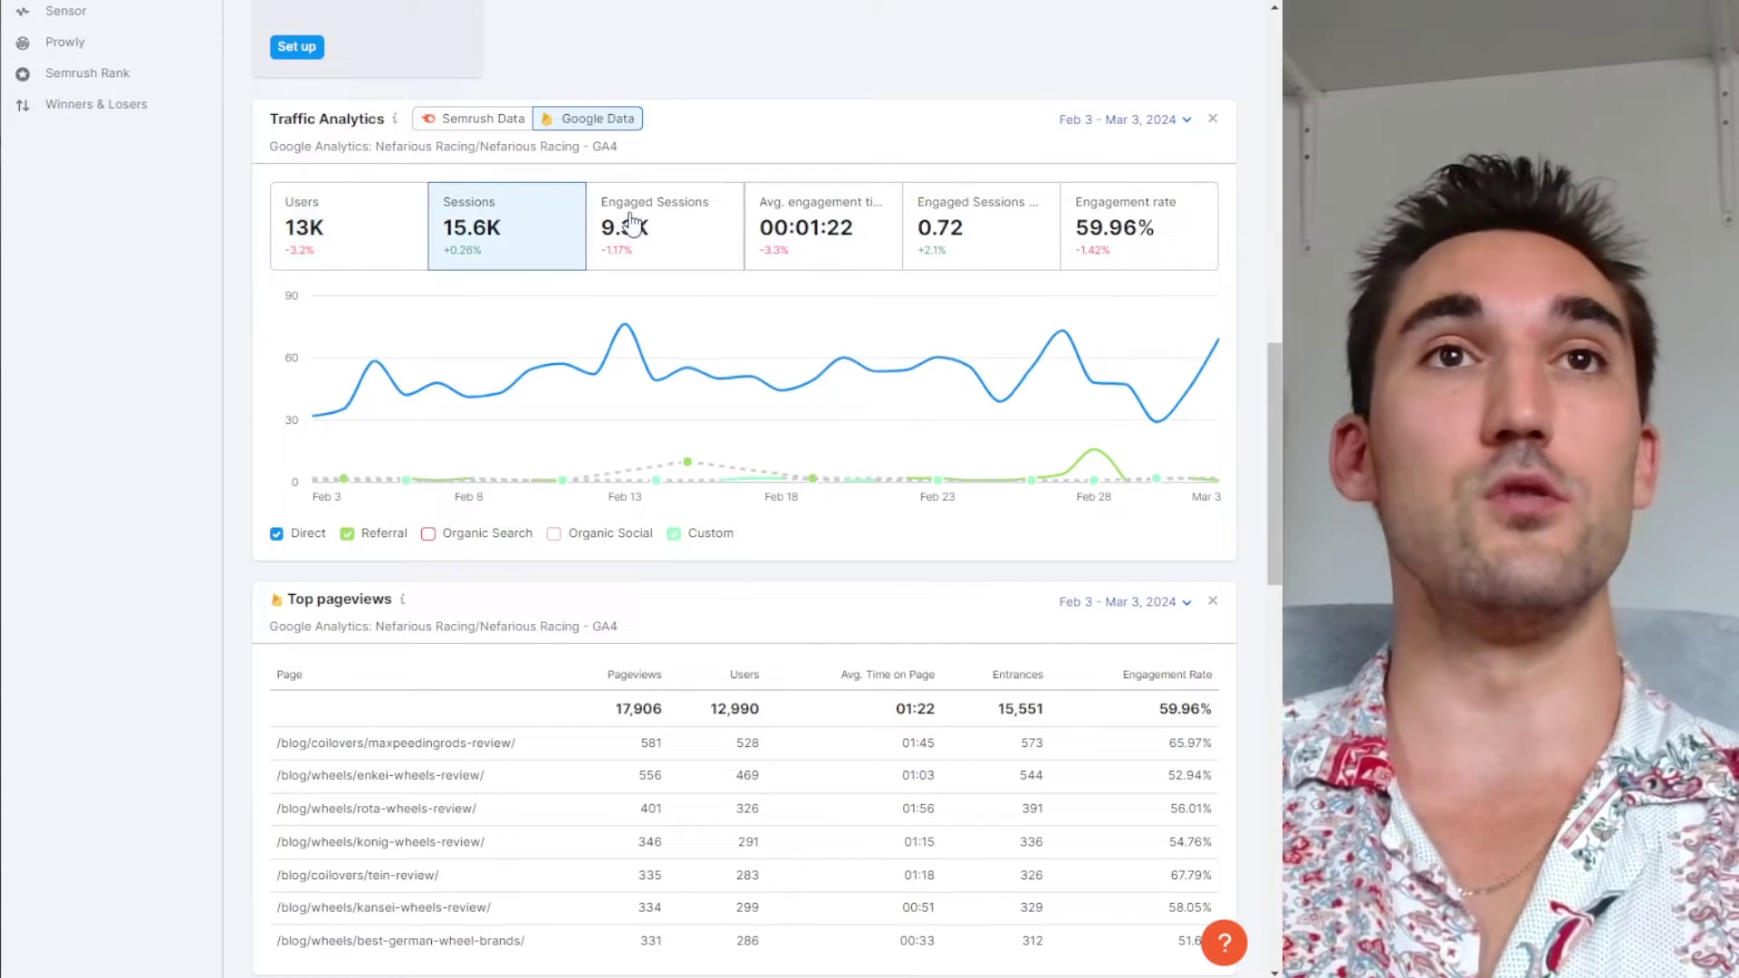
left_click(633, 226)
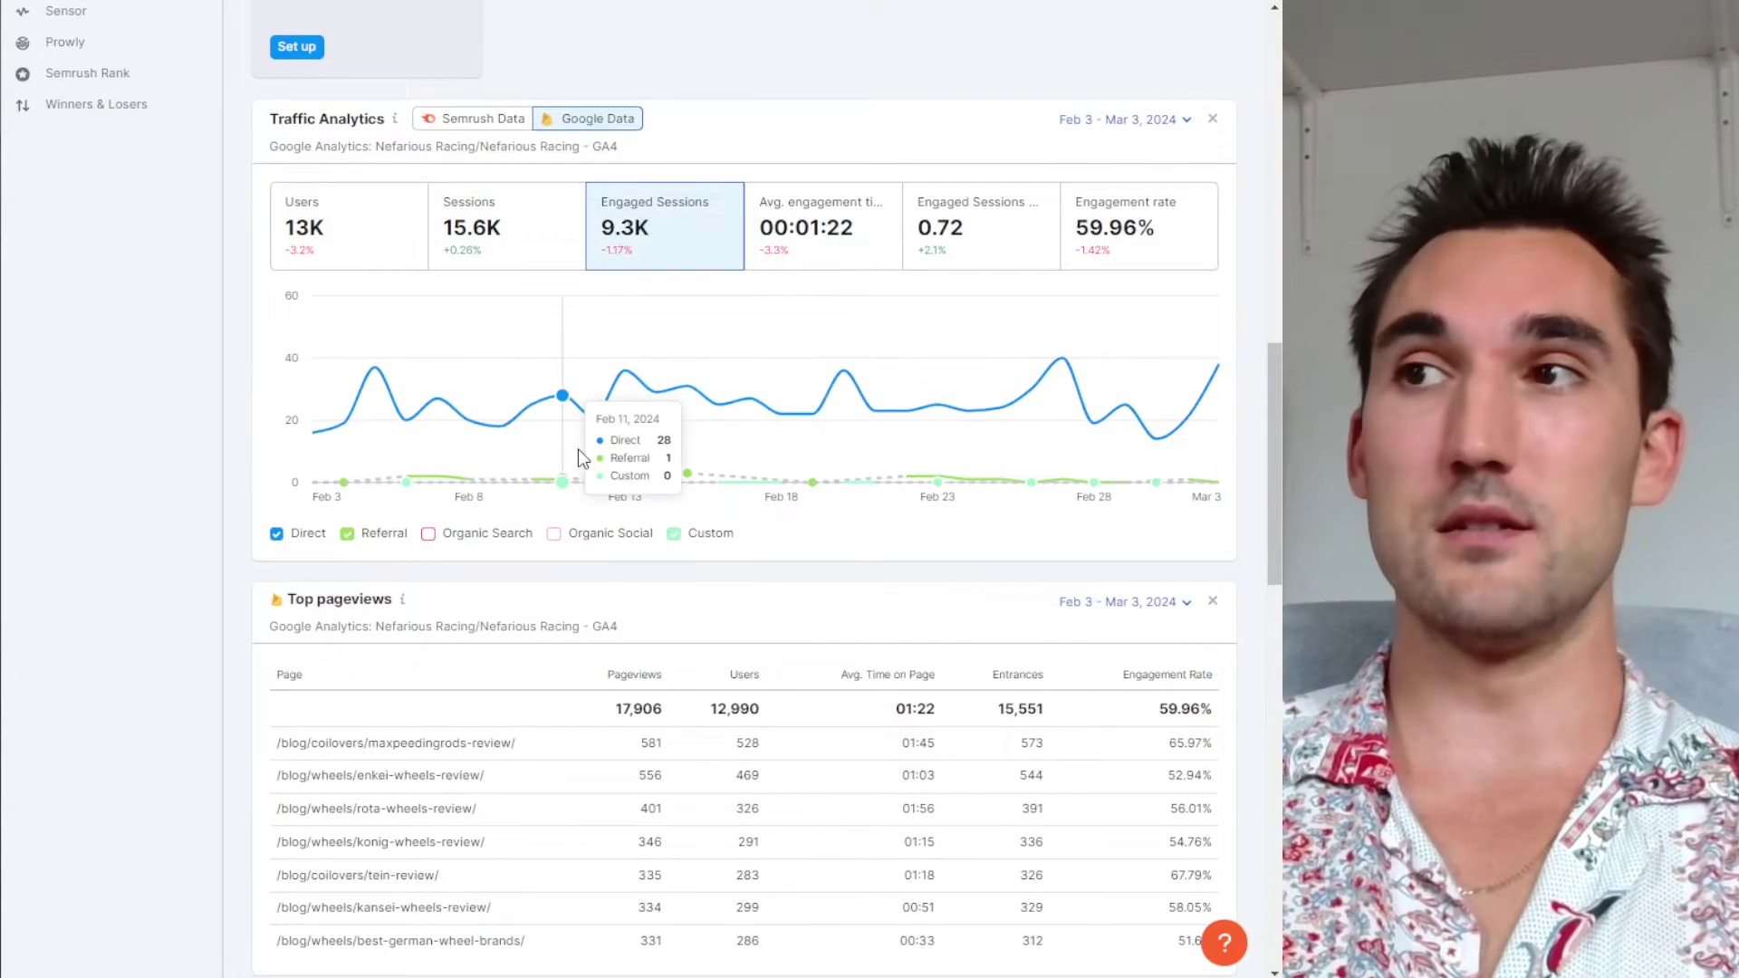
scroll(578, 448, "up", 9)
mouse_move(574, 451)
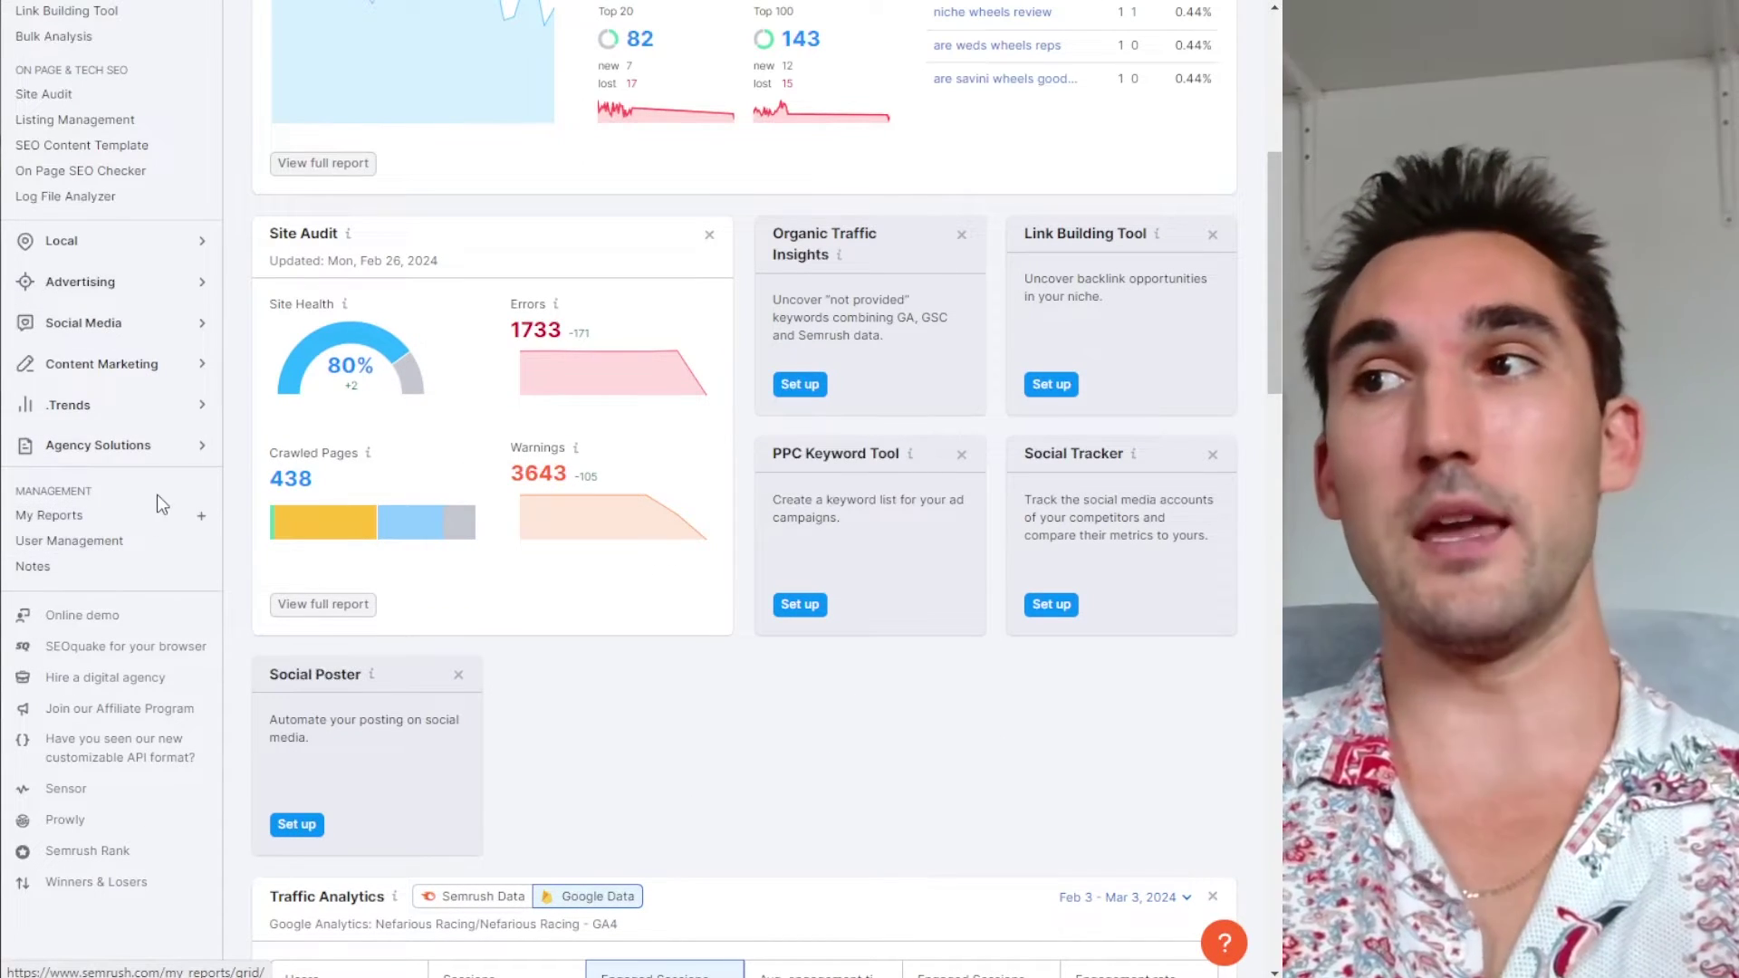
left_click(156, 498)
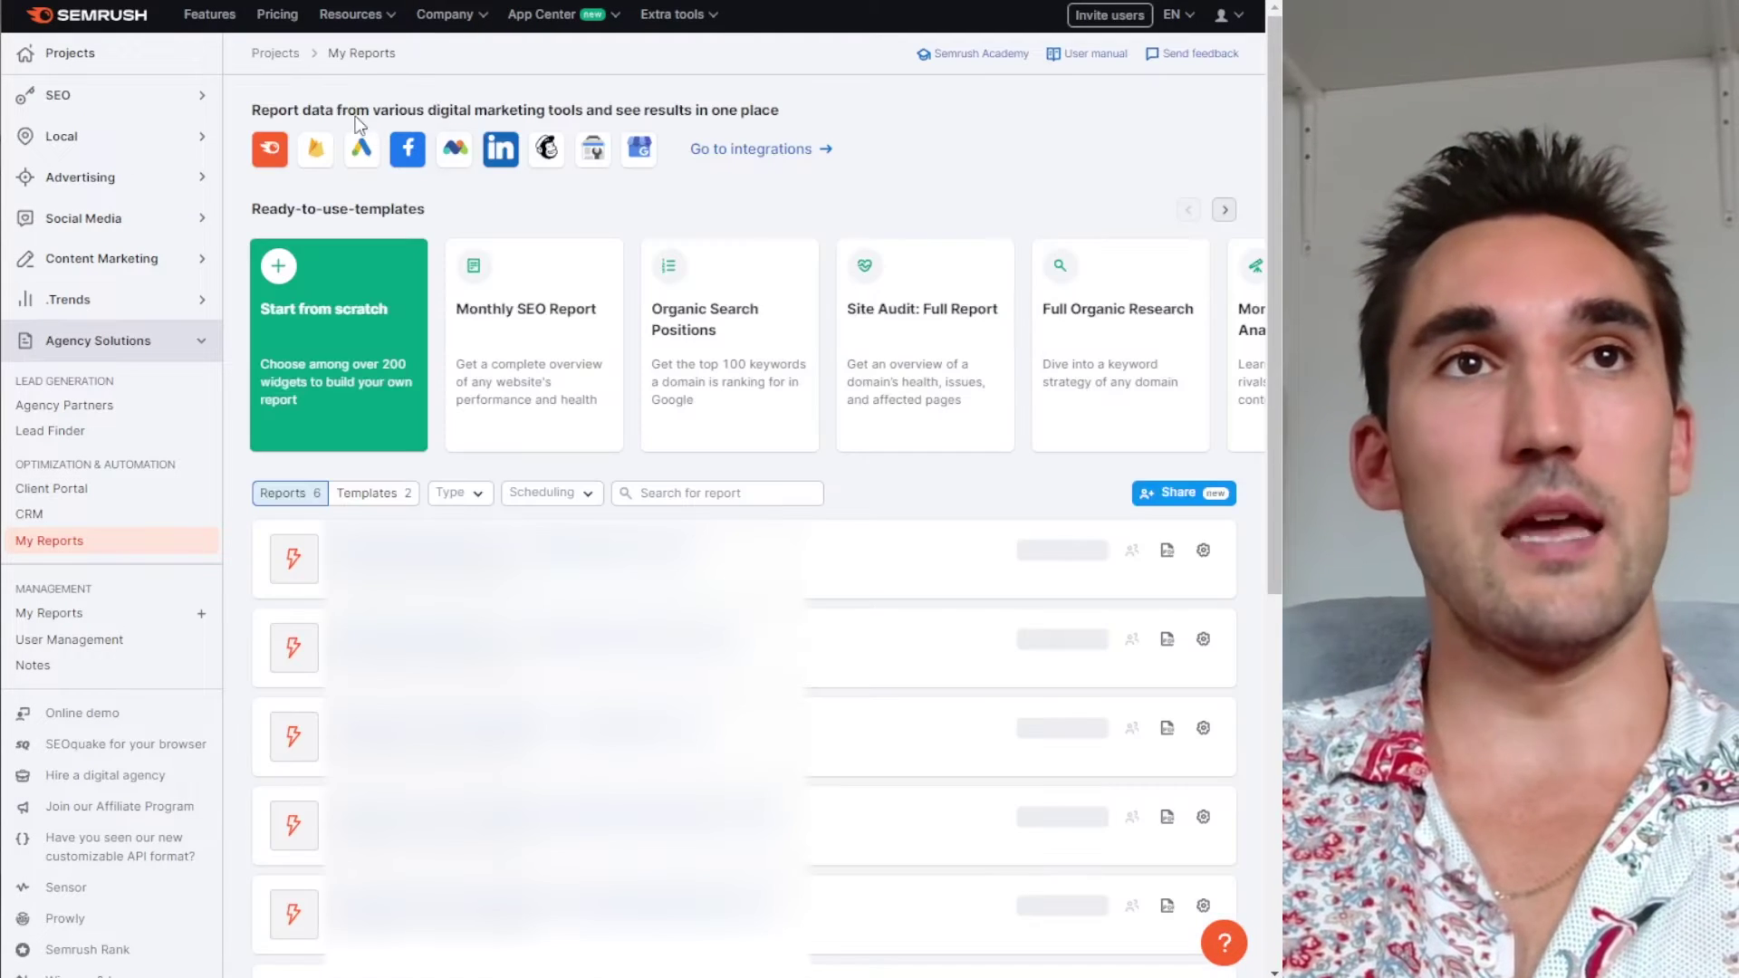
Browse the ready-to-use report templates, then start a blank Untitled report from scratch
left_click(1227, 212)
left_click(1223, 211)
left_click(1189, 210)
left_click(1189, 210)
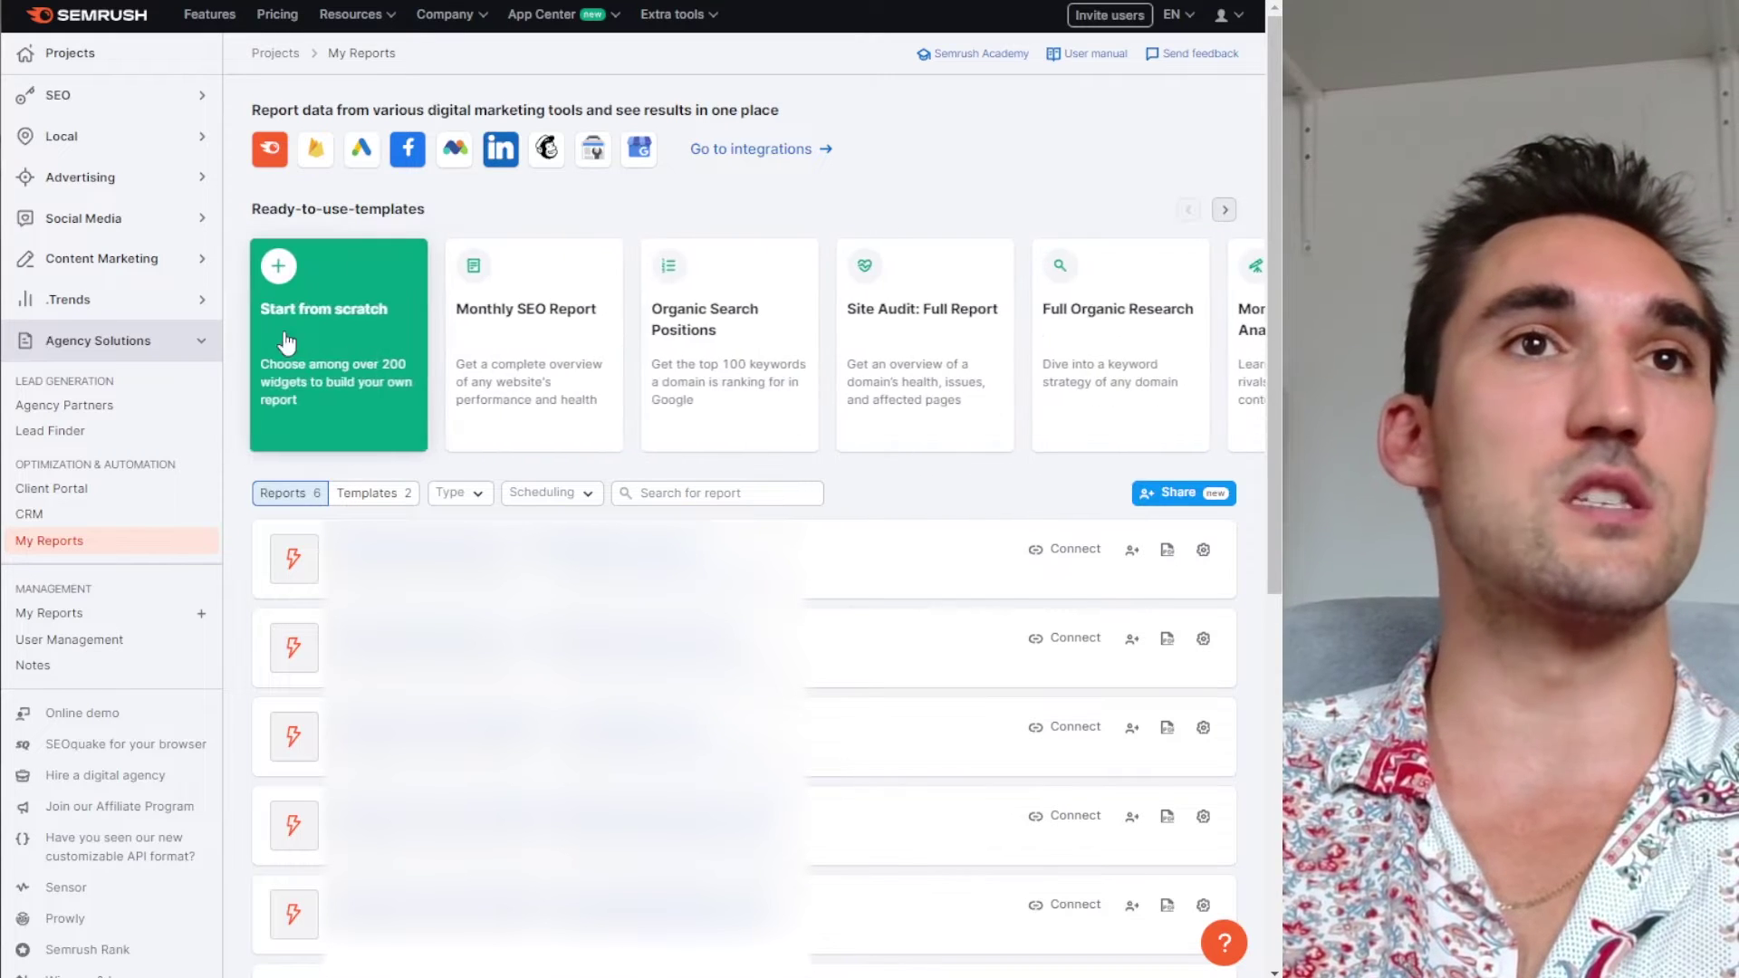
left_click(332, 309)
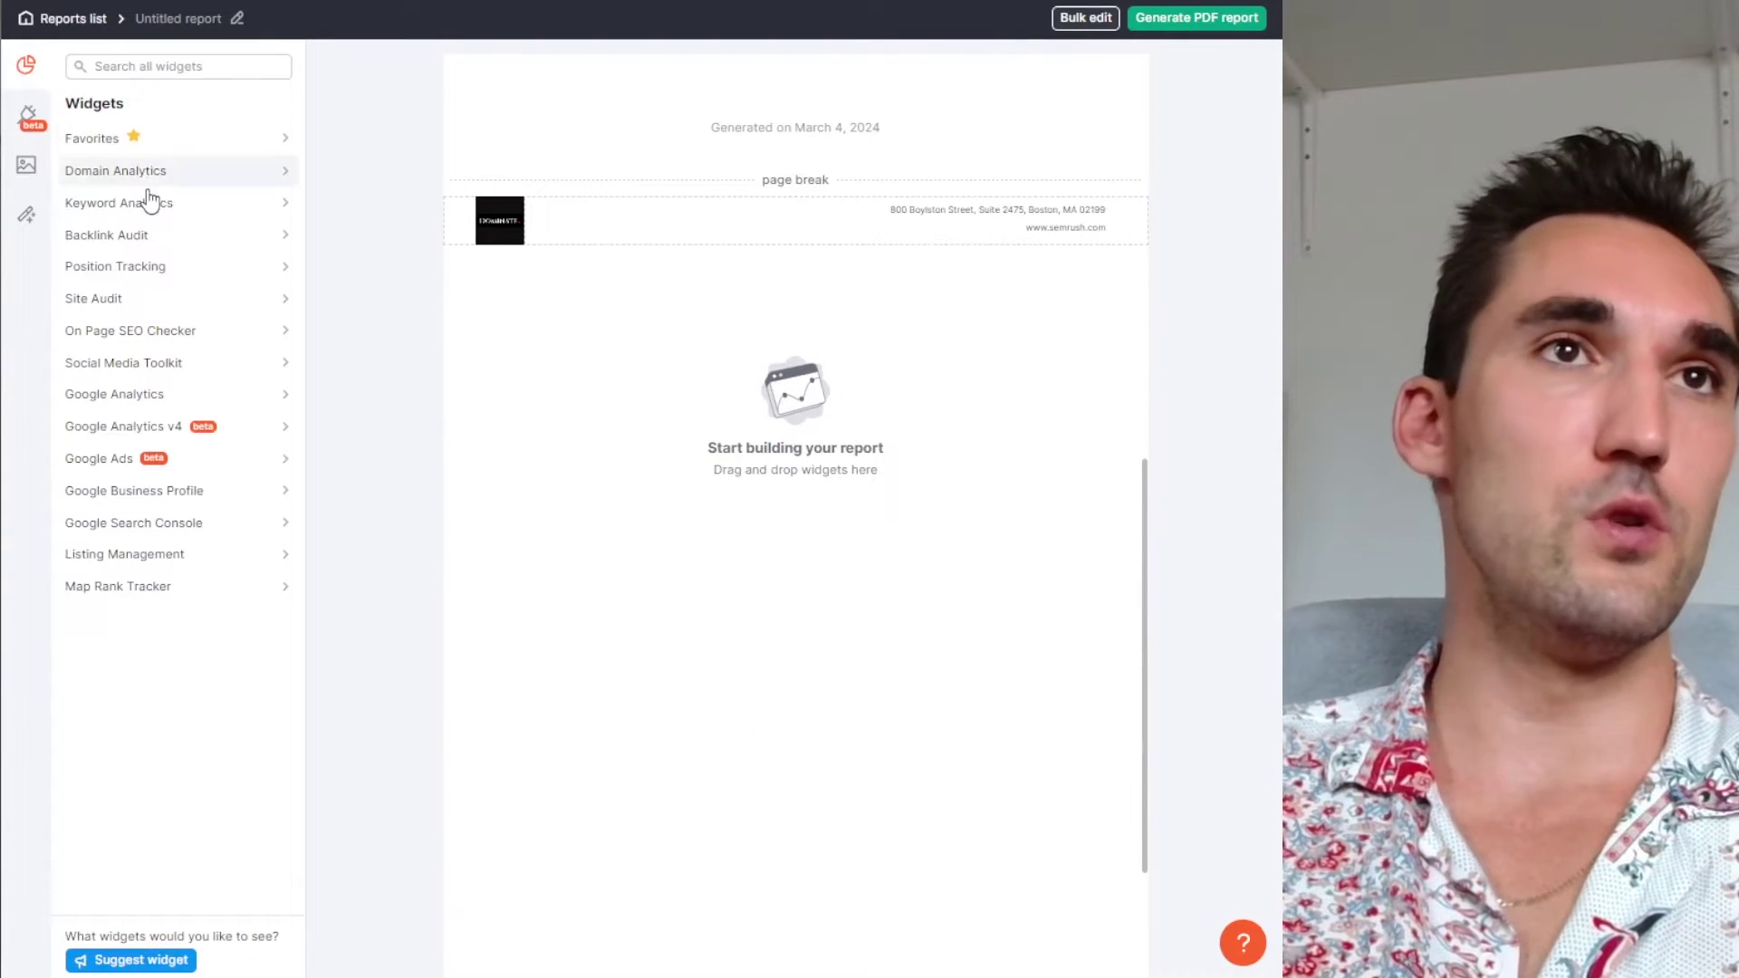
Add a Nefarious Racing Keyword Rankings Table and expand it to show all 225 keywords
left_click(182, 267)
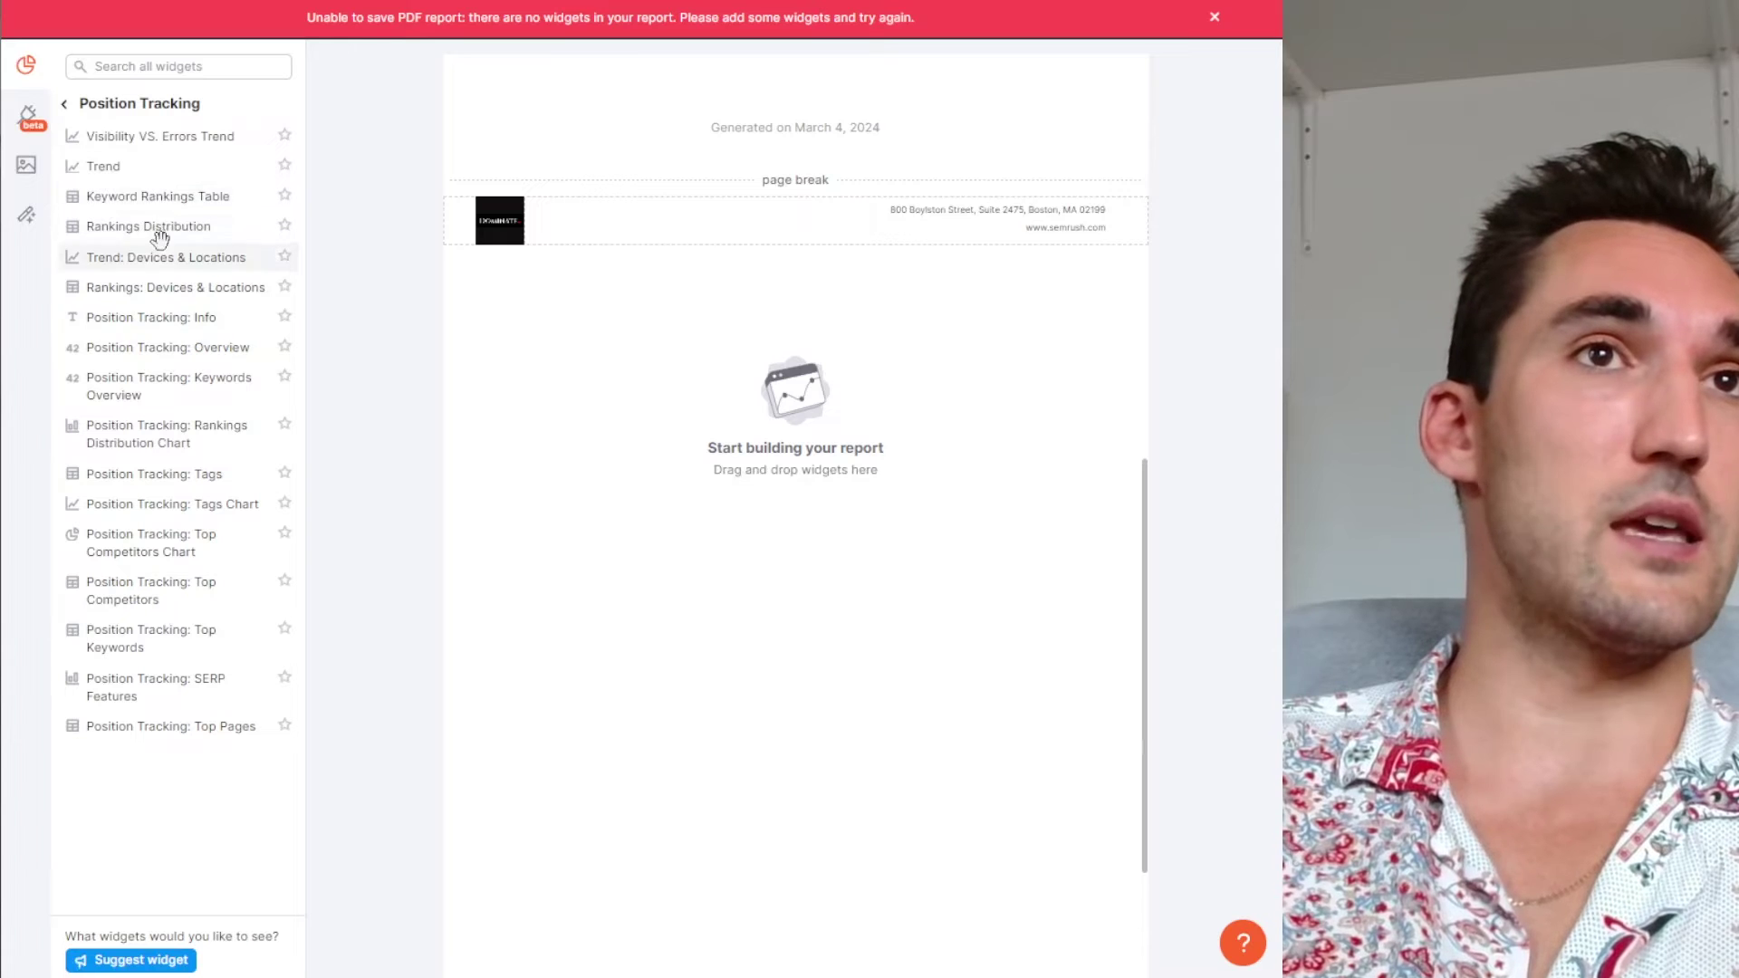
left_click_drag(152, 197, 733, 519)
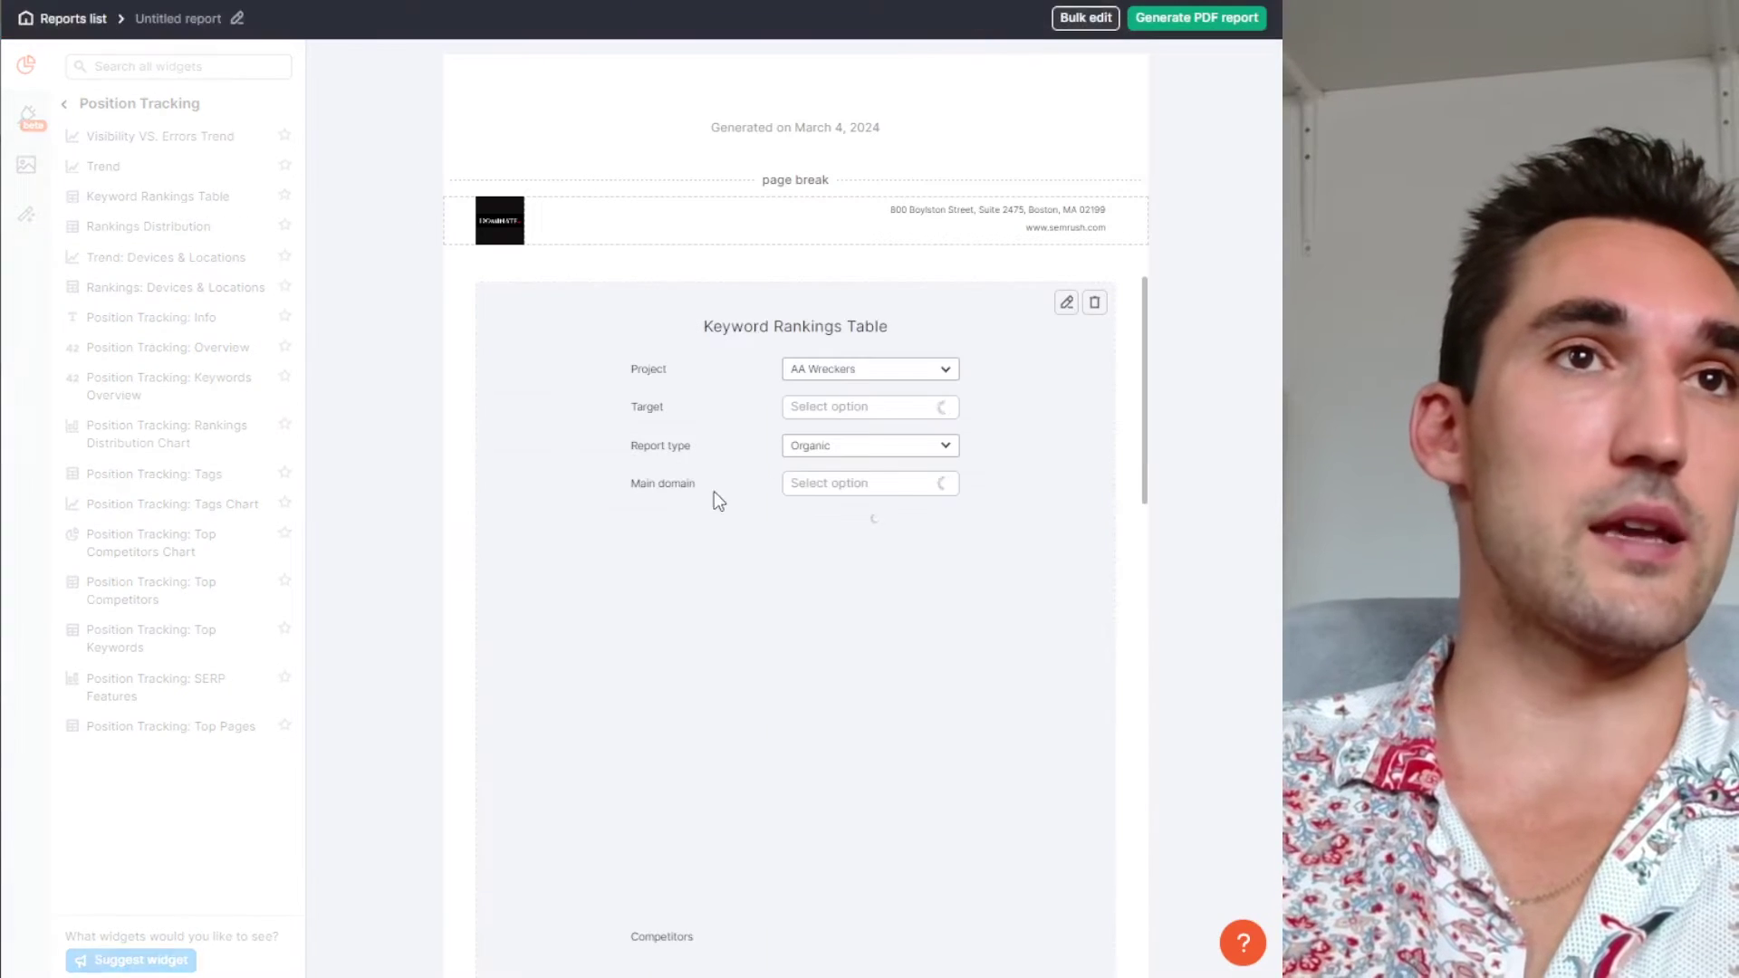
scroll(986, 629, "down", 5)
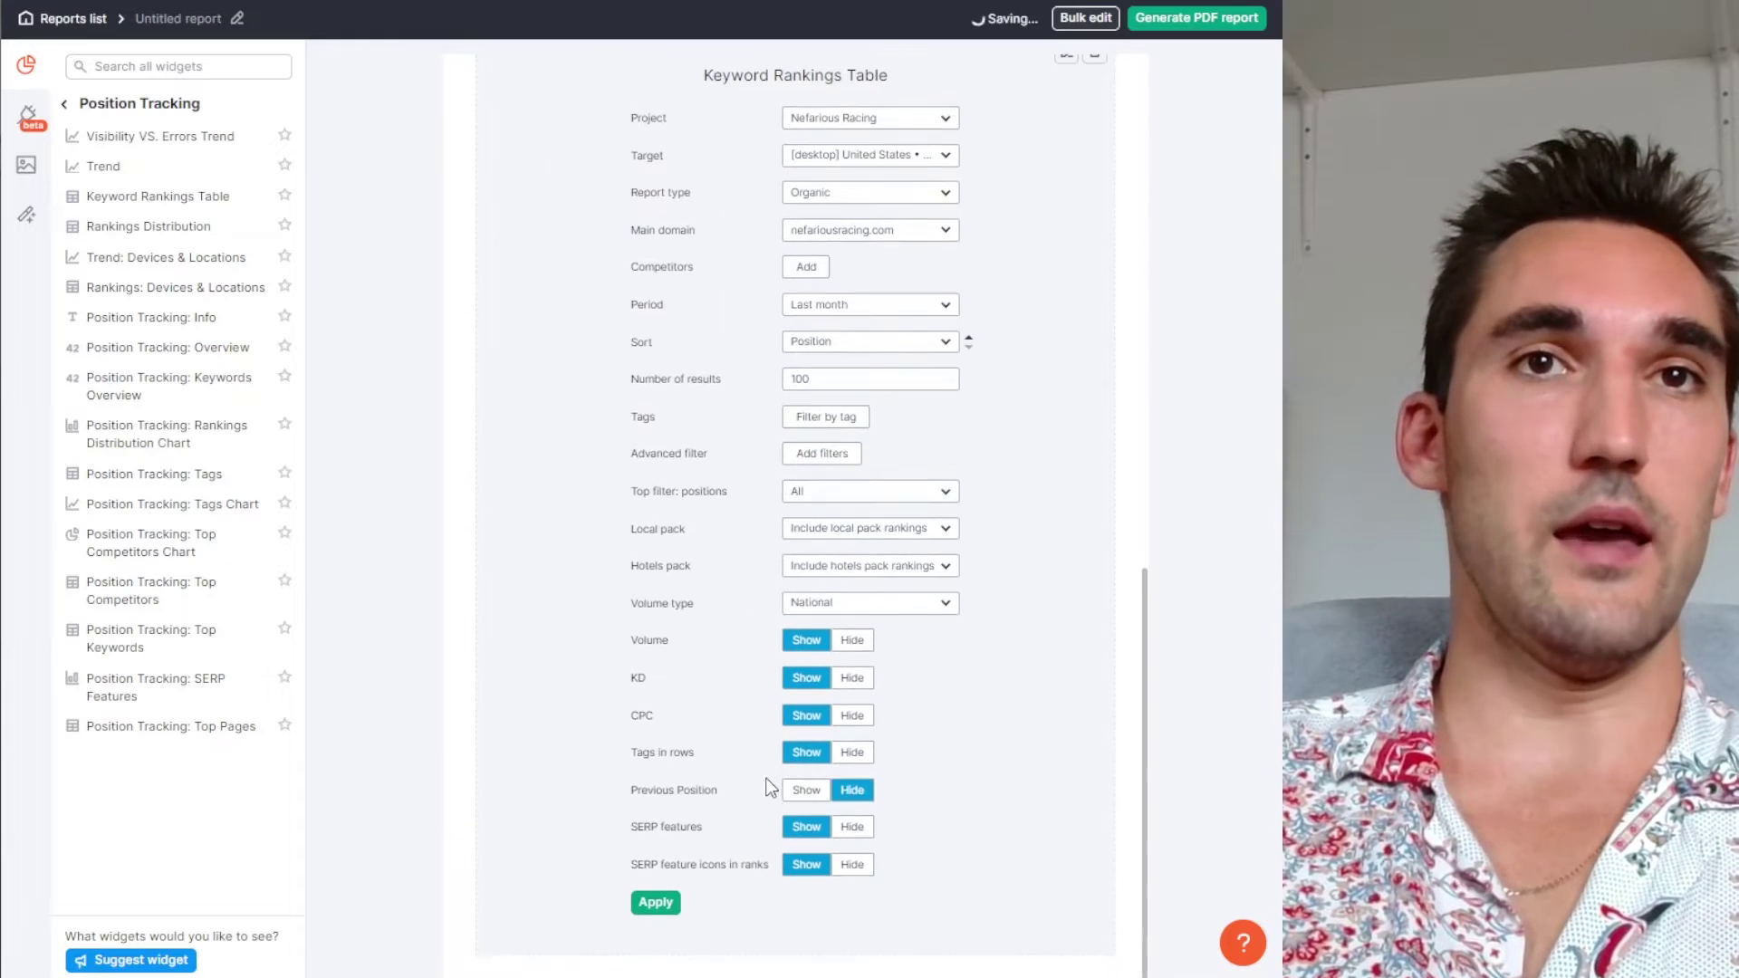
left_click(659, 904)
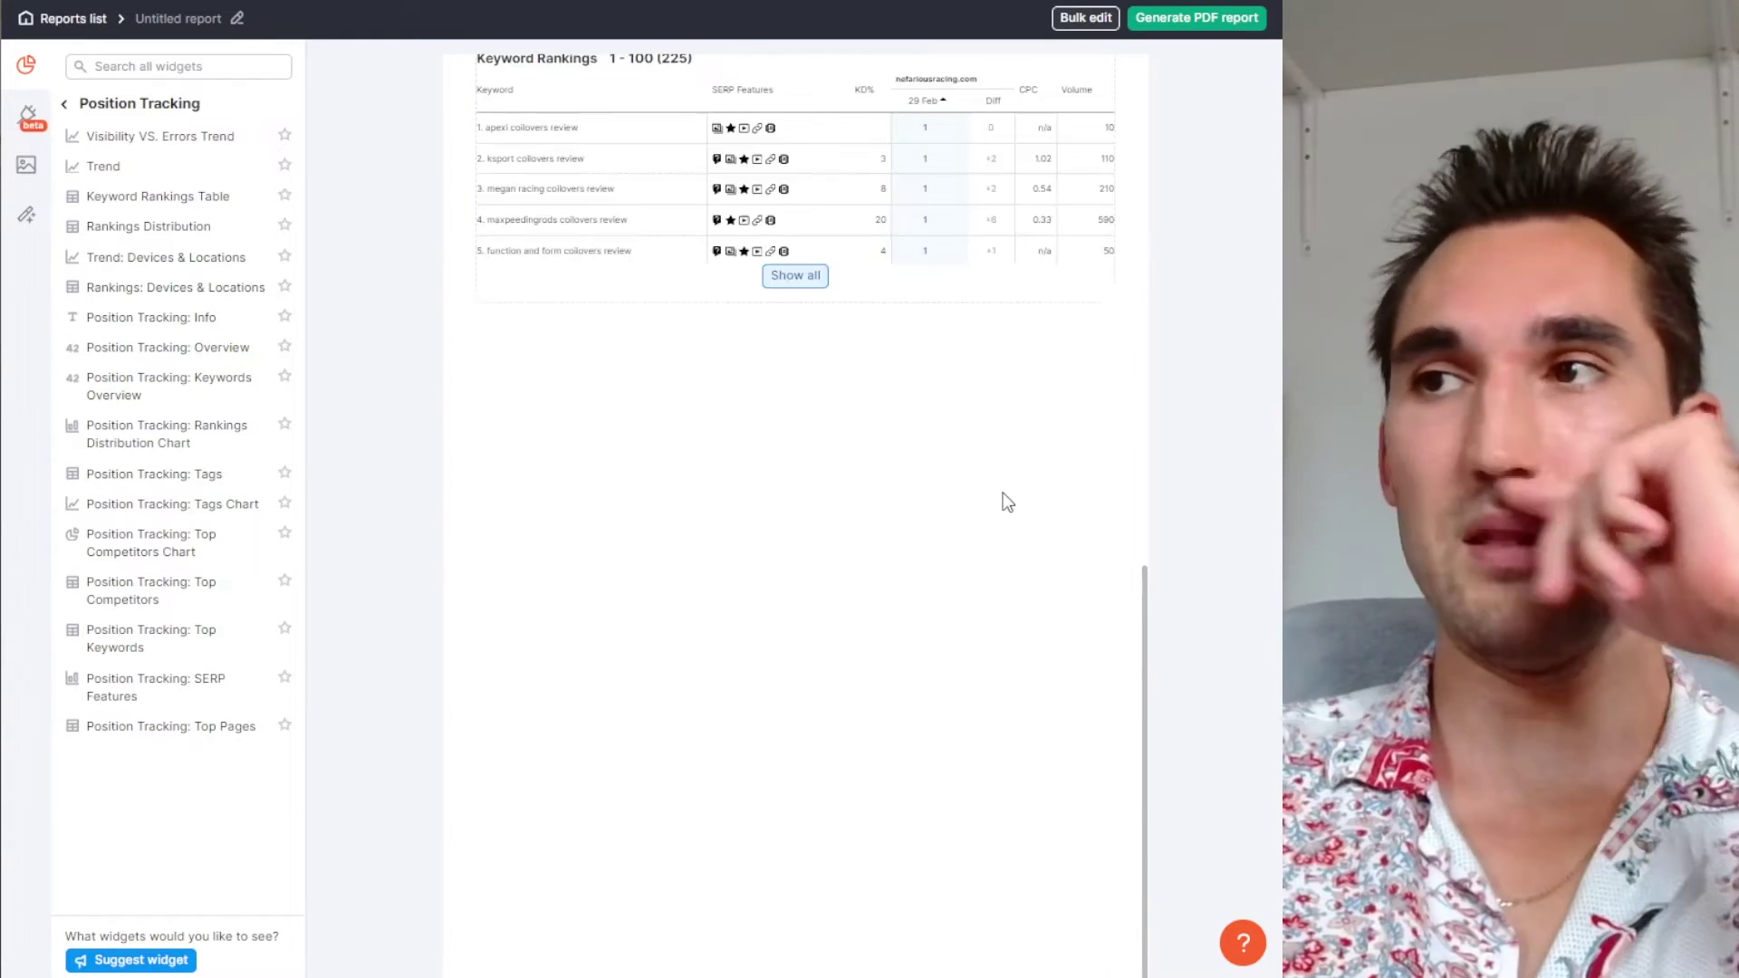
scroll(1001, 498, "up", 3)
left_click(794, 607)
scroll(916, 554, "down", 3)
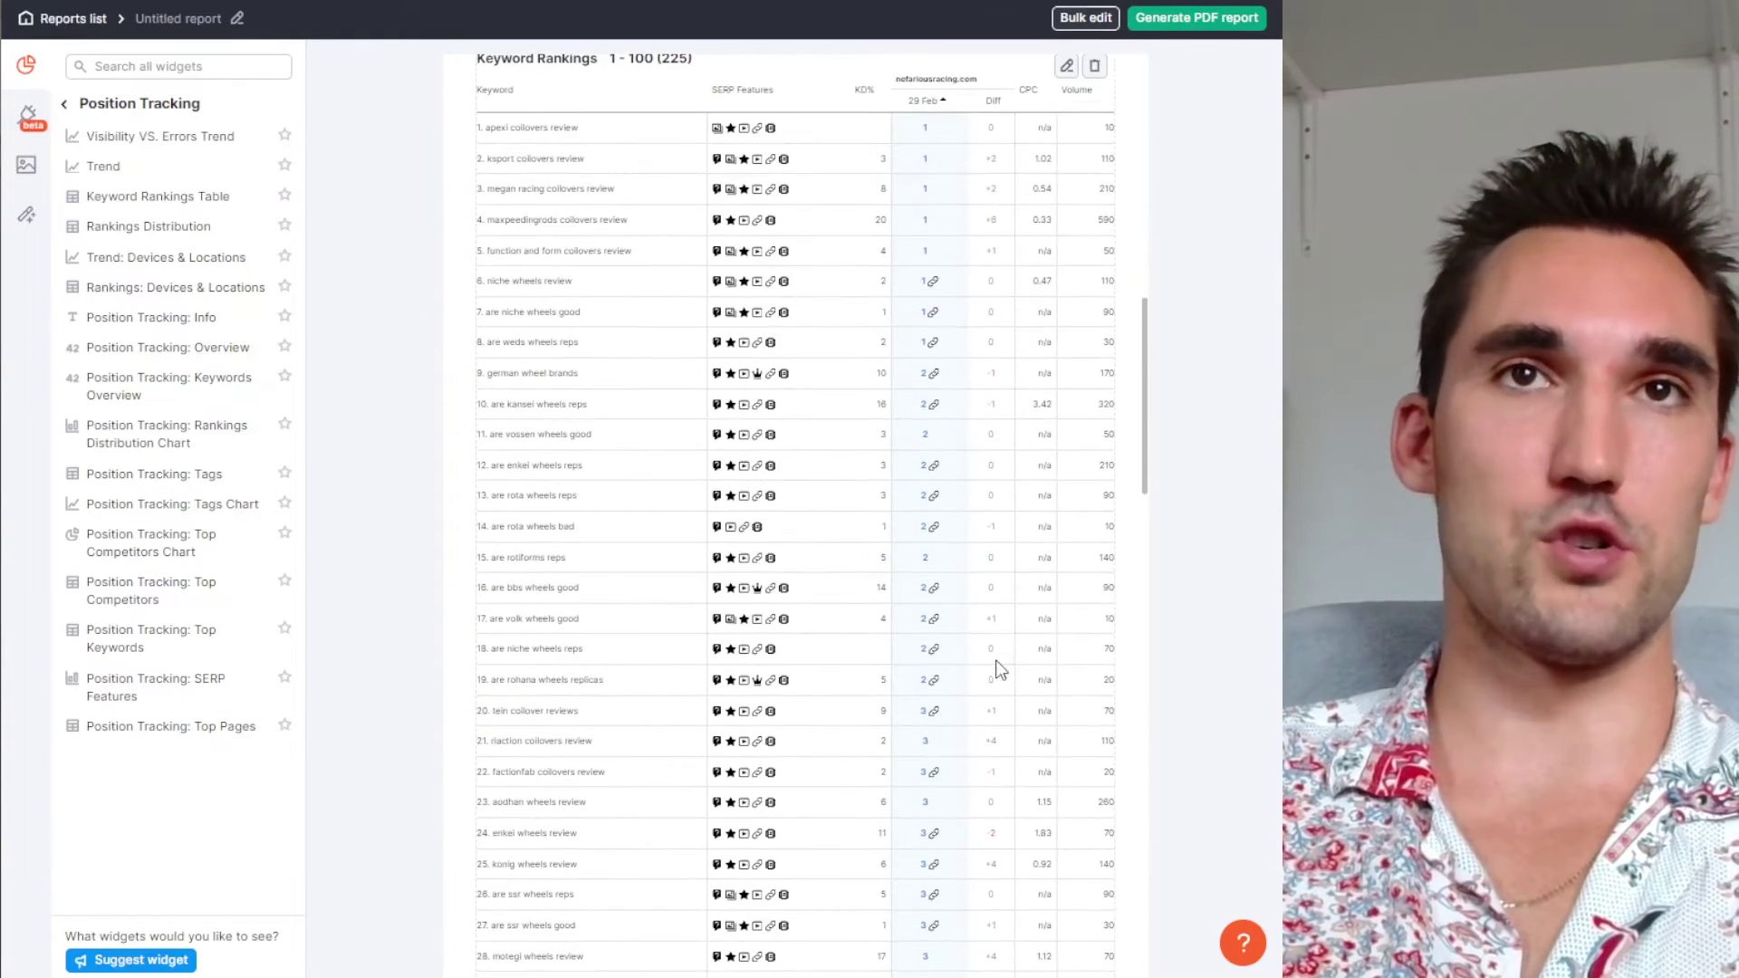
scroll(918, 530, "up", 3)
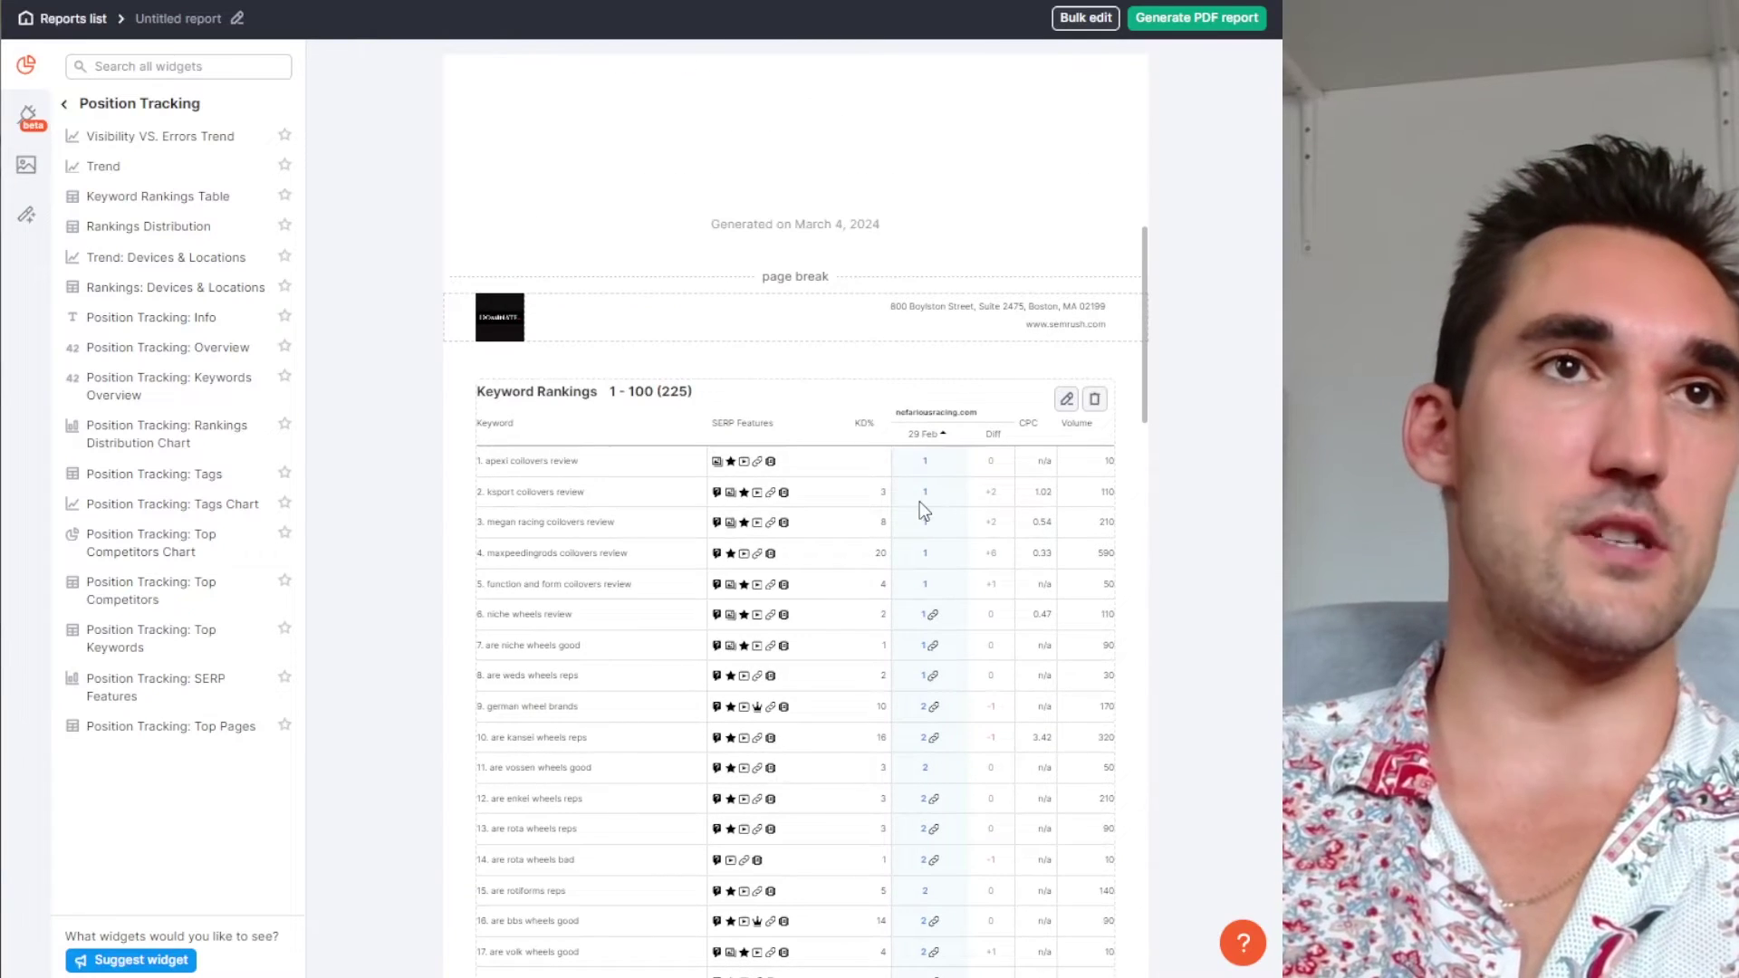
scroll(921, 502, "down", 8)
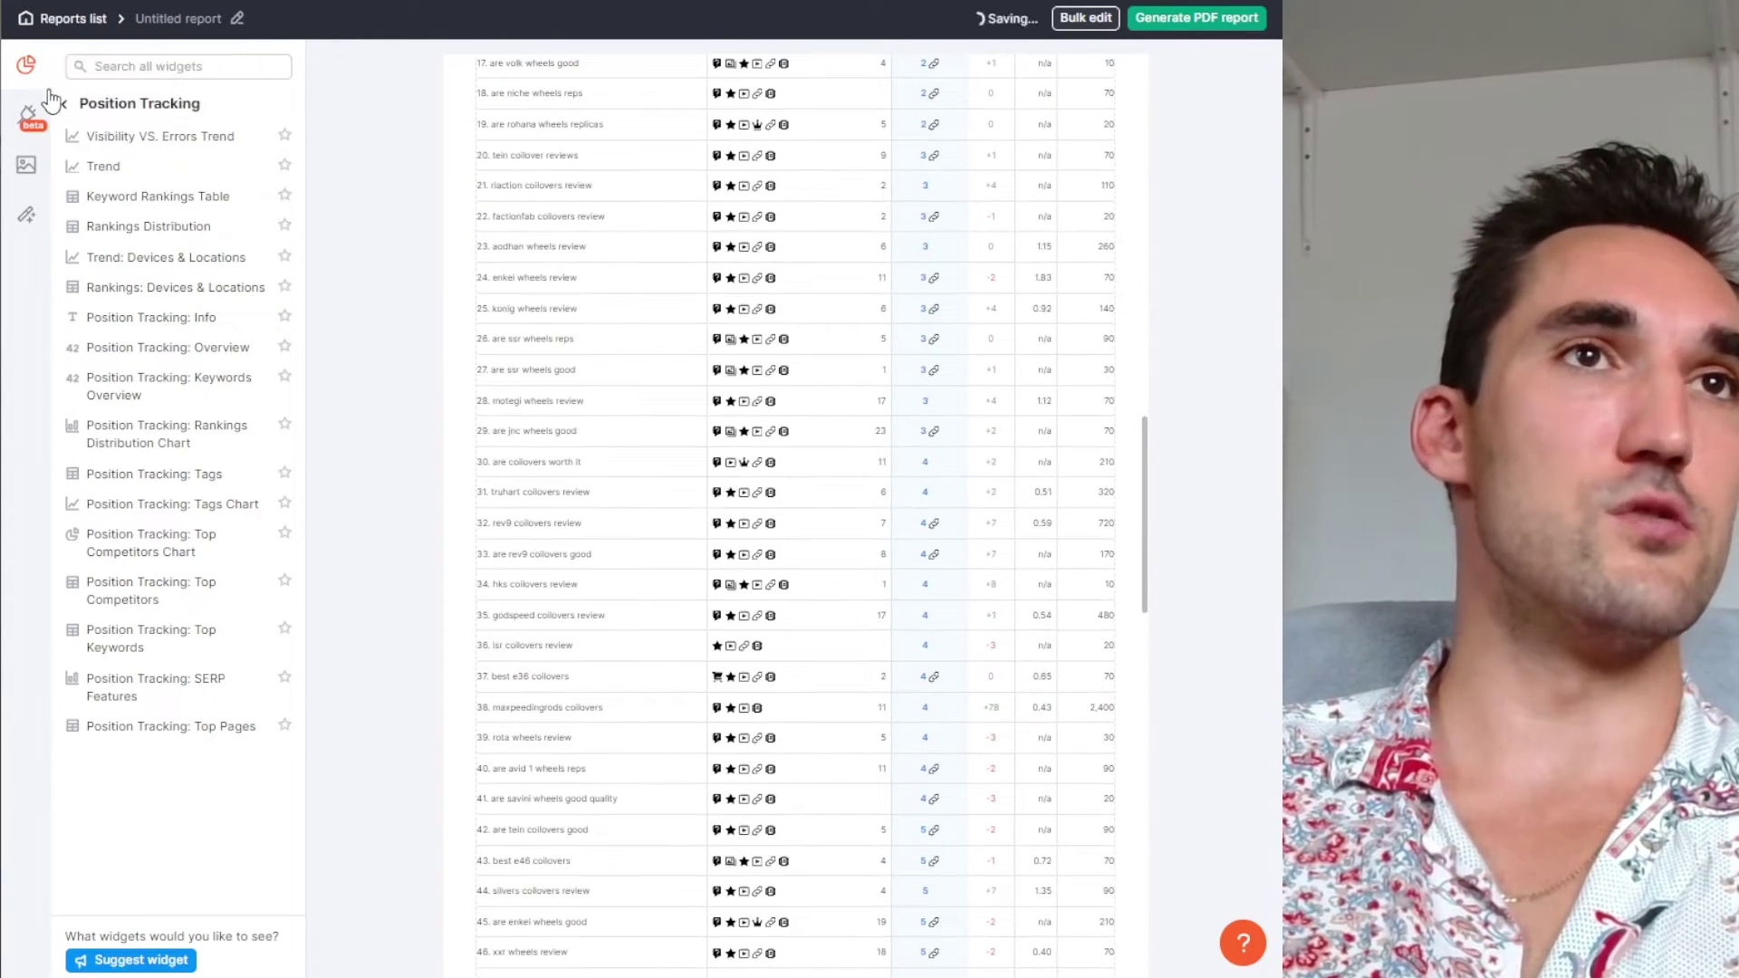
left_click(160, 104)
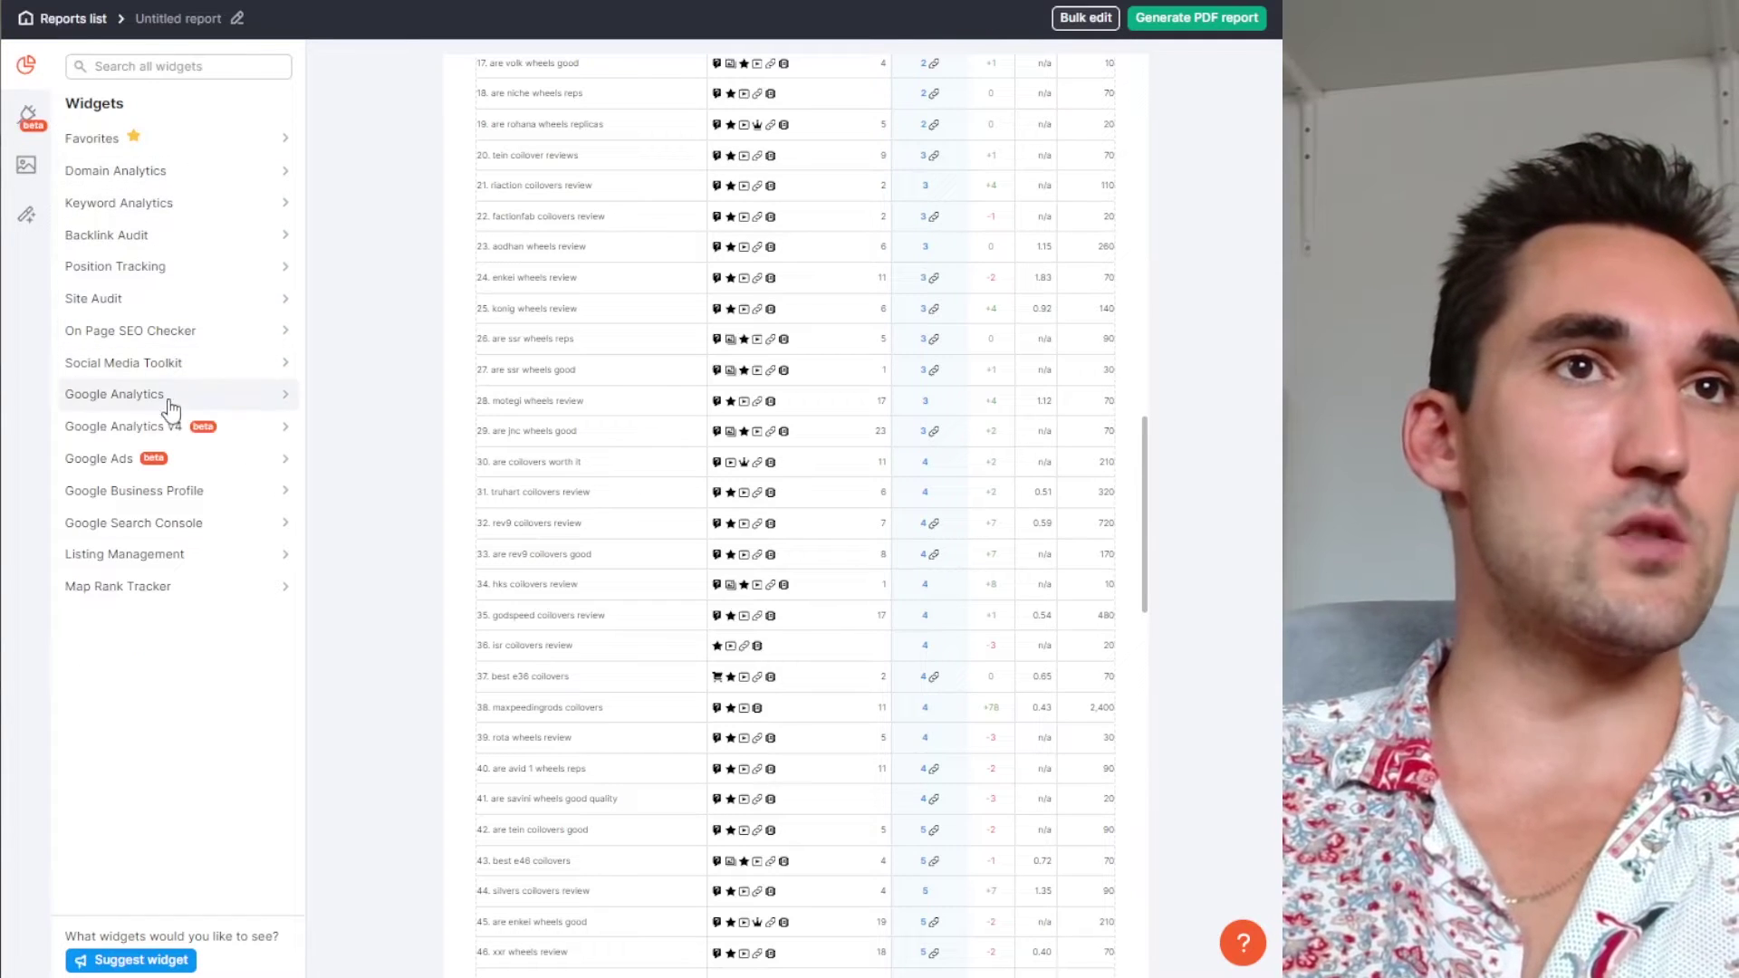
Add a Google Analytics Metrics Chart for the Nefarious Racing account, then drop in a Goal Completions Chart
left_click(140, 399)
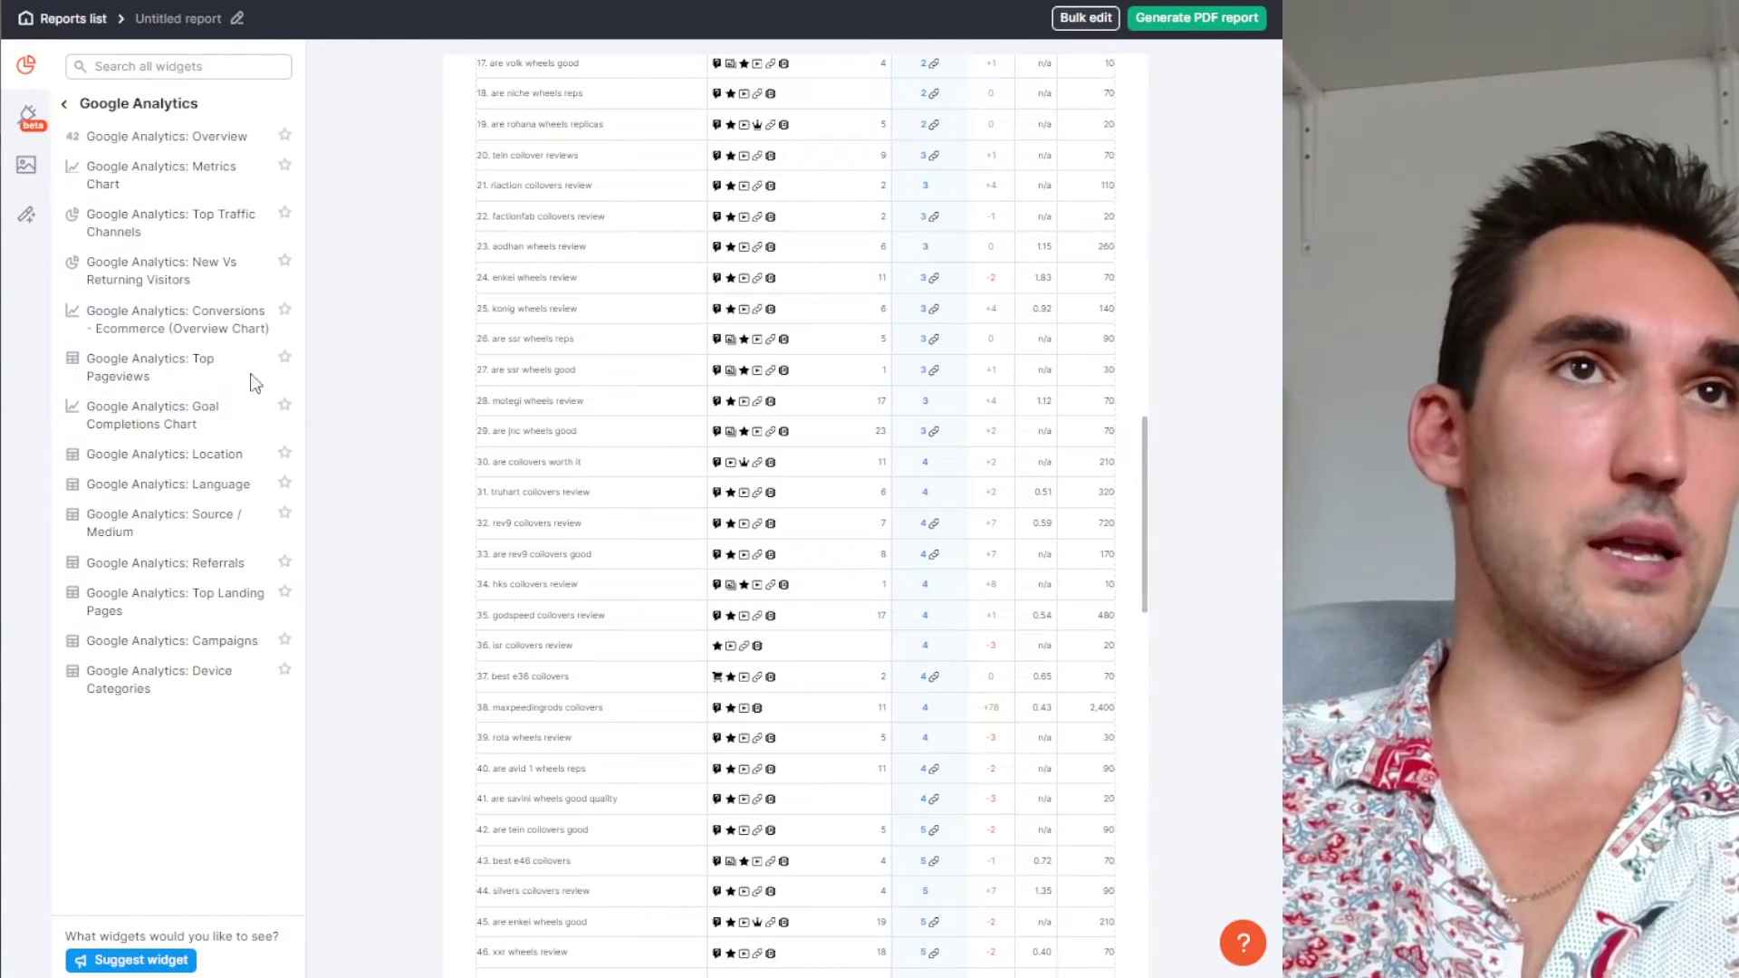
scroll(854, 563, "down", 15)
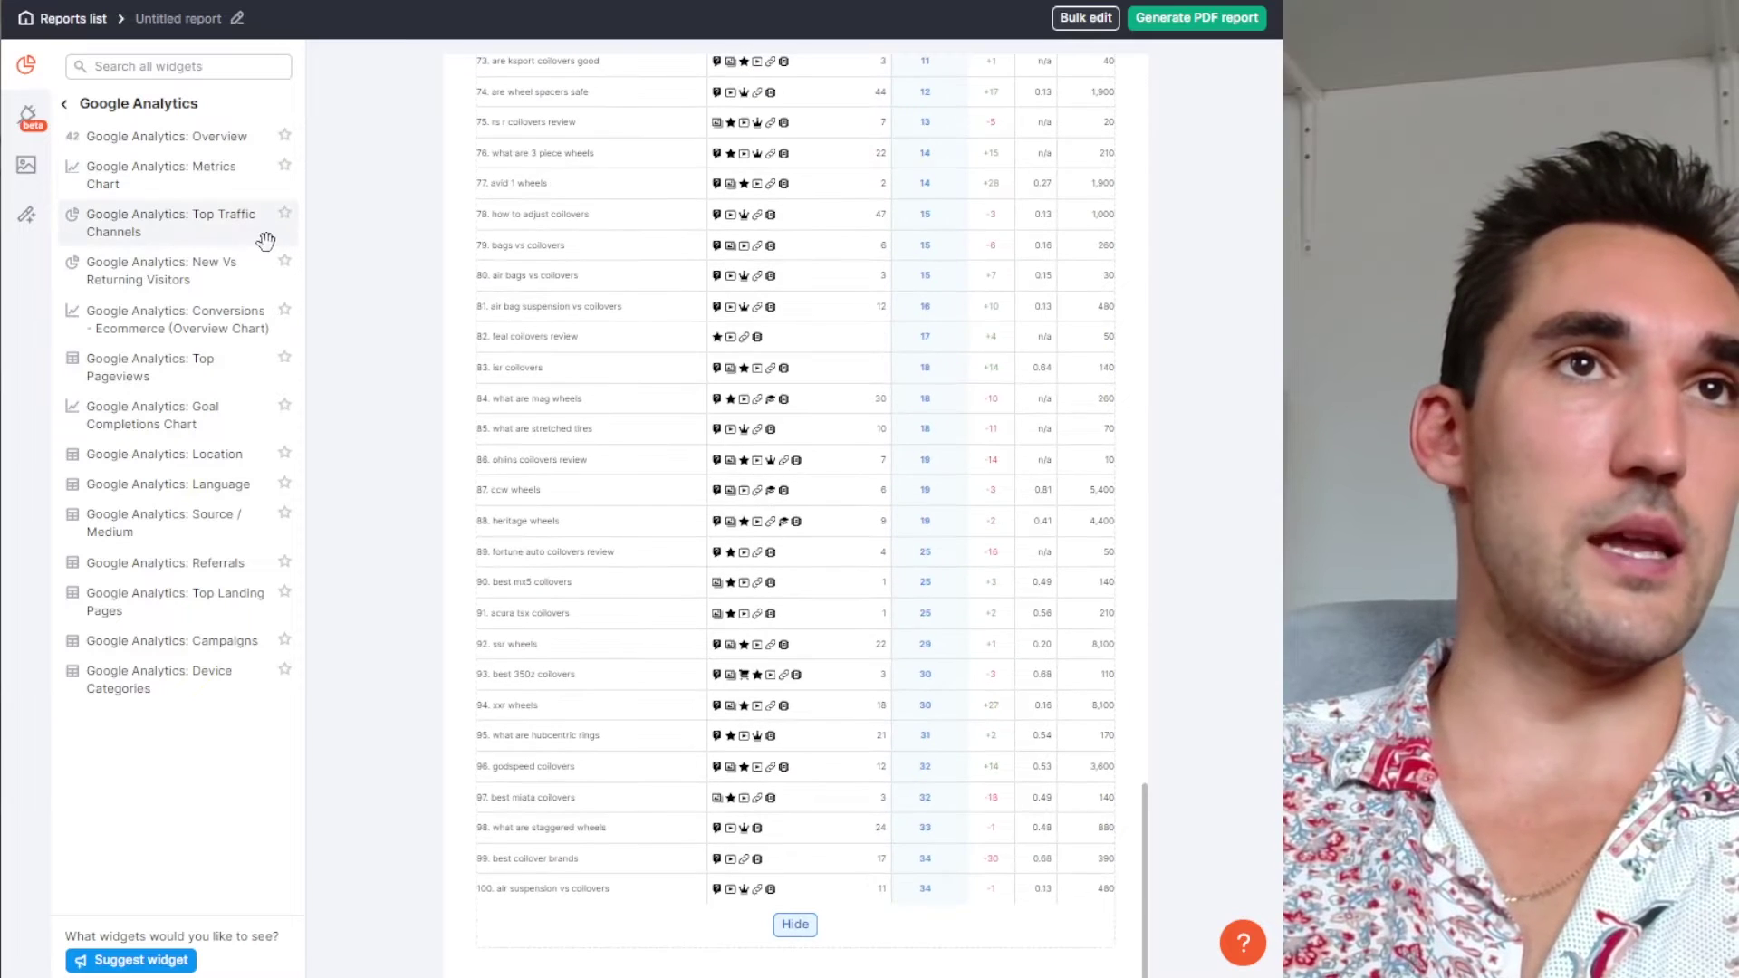
left_click_drag(163, 176, 960, 917)
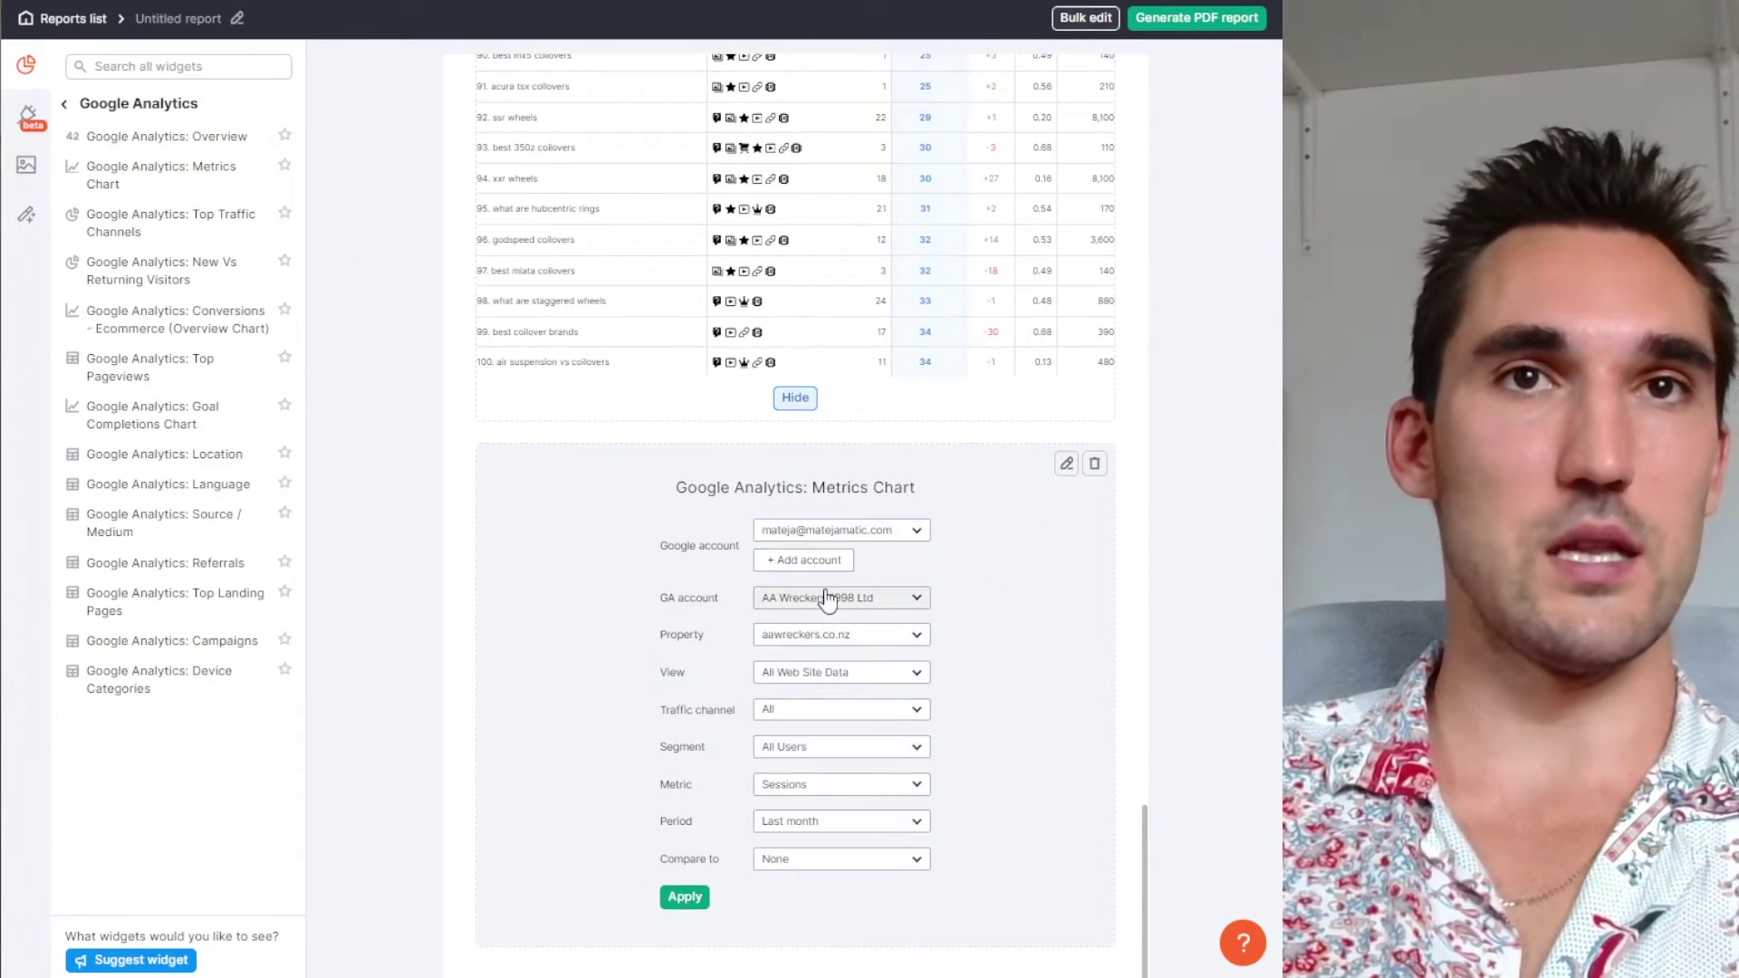
left_click(827, 600)
left_click(842, 686)
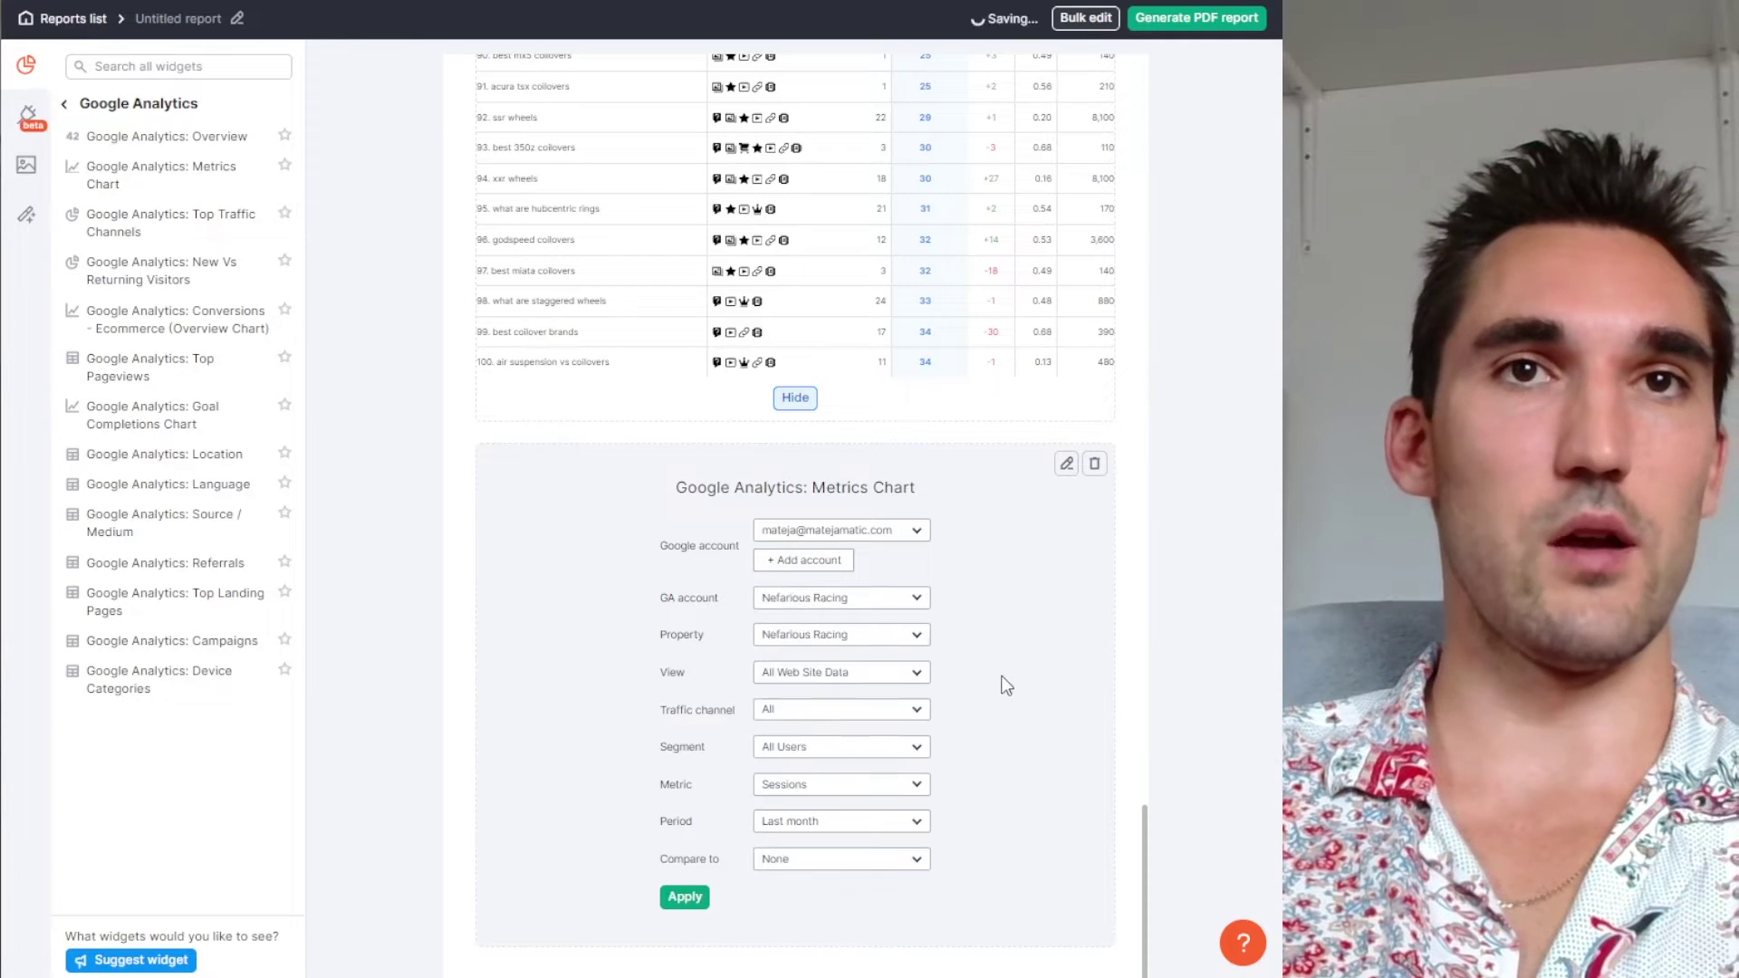
left_click(702, 902)
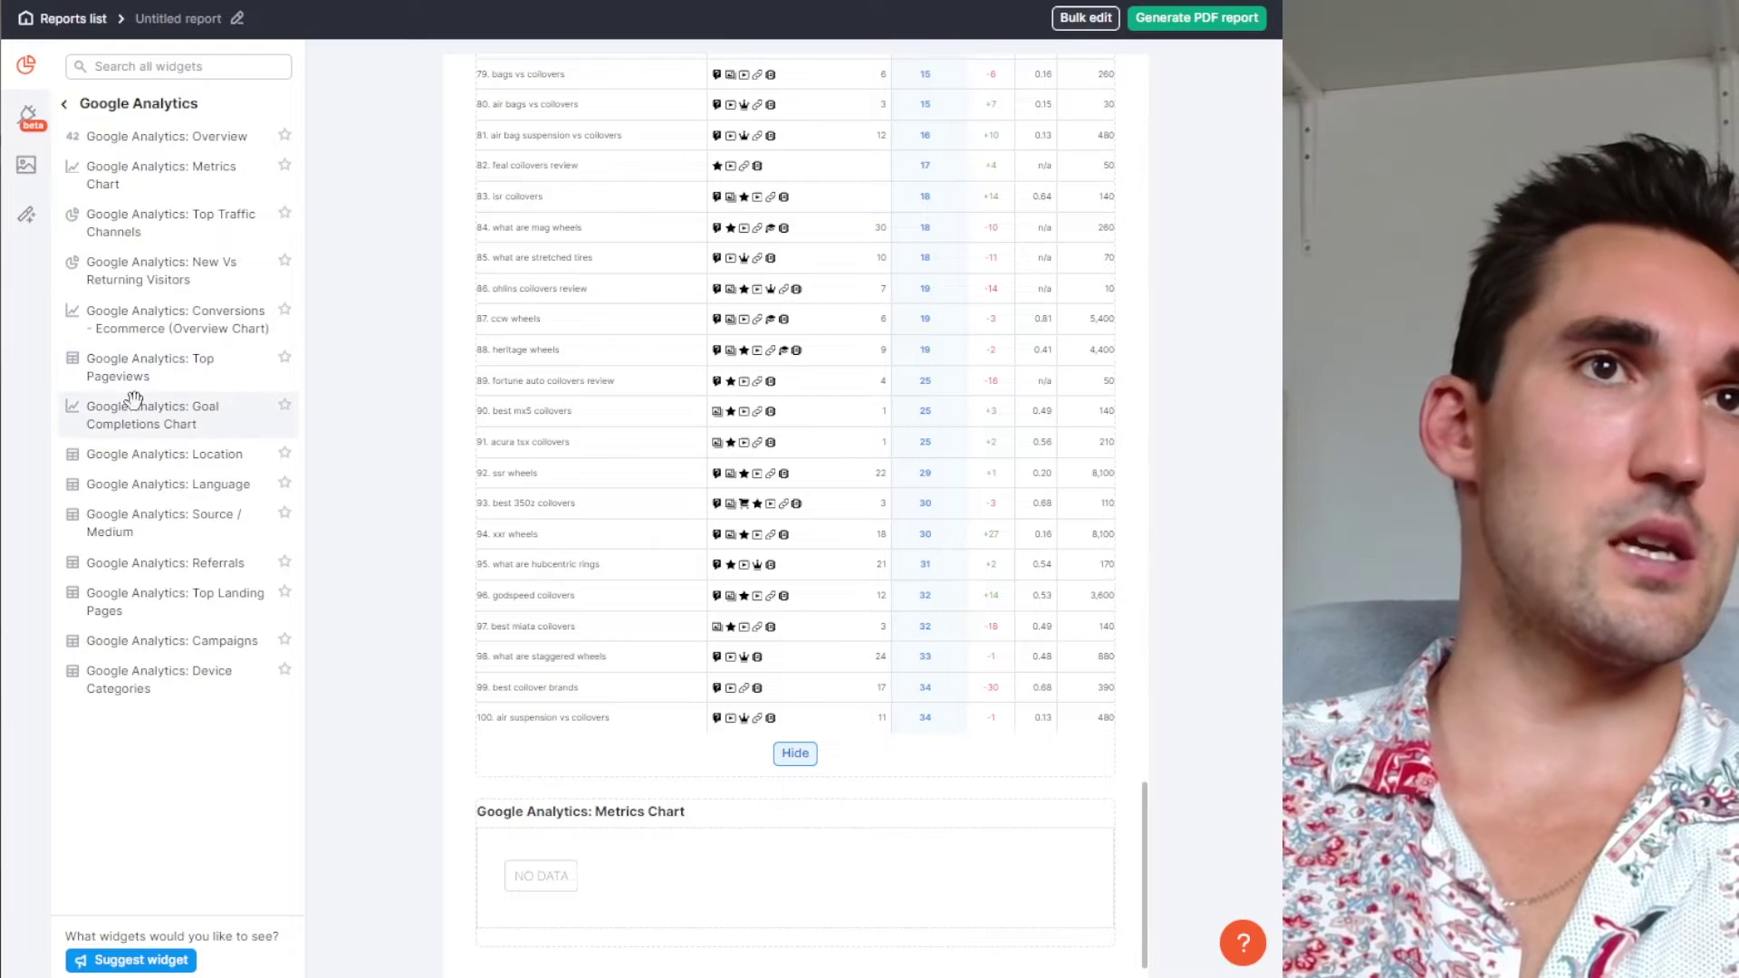
left_click_drag(134, 399, 959, 835)
Apply the Goal Completions Chart for Nefarious Racing, All Web Site Data, 01–29 Feb 2024
scroll(821, 591, "down", 5)
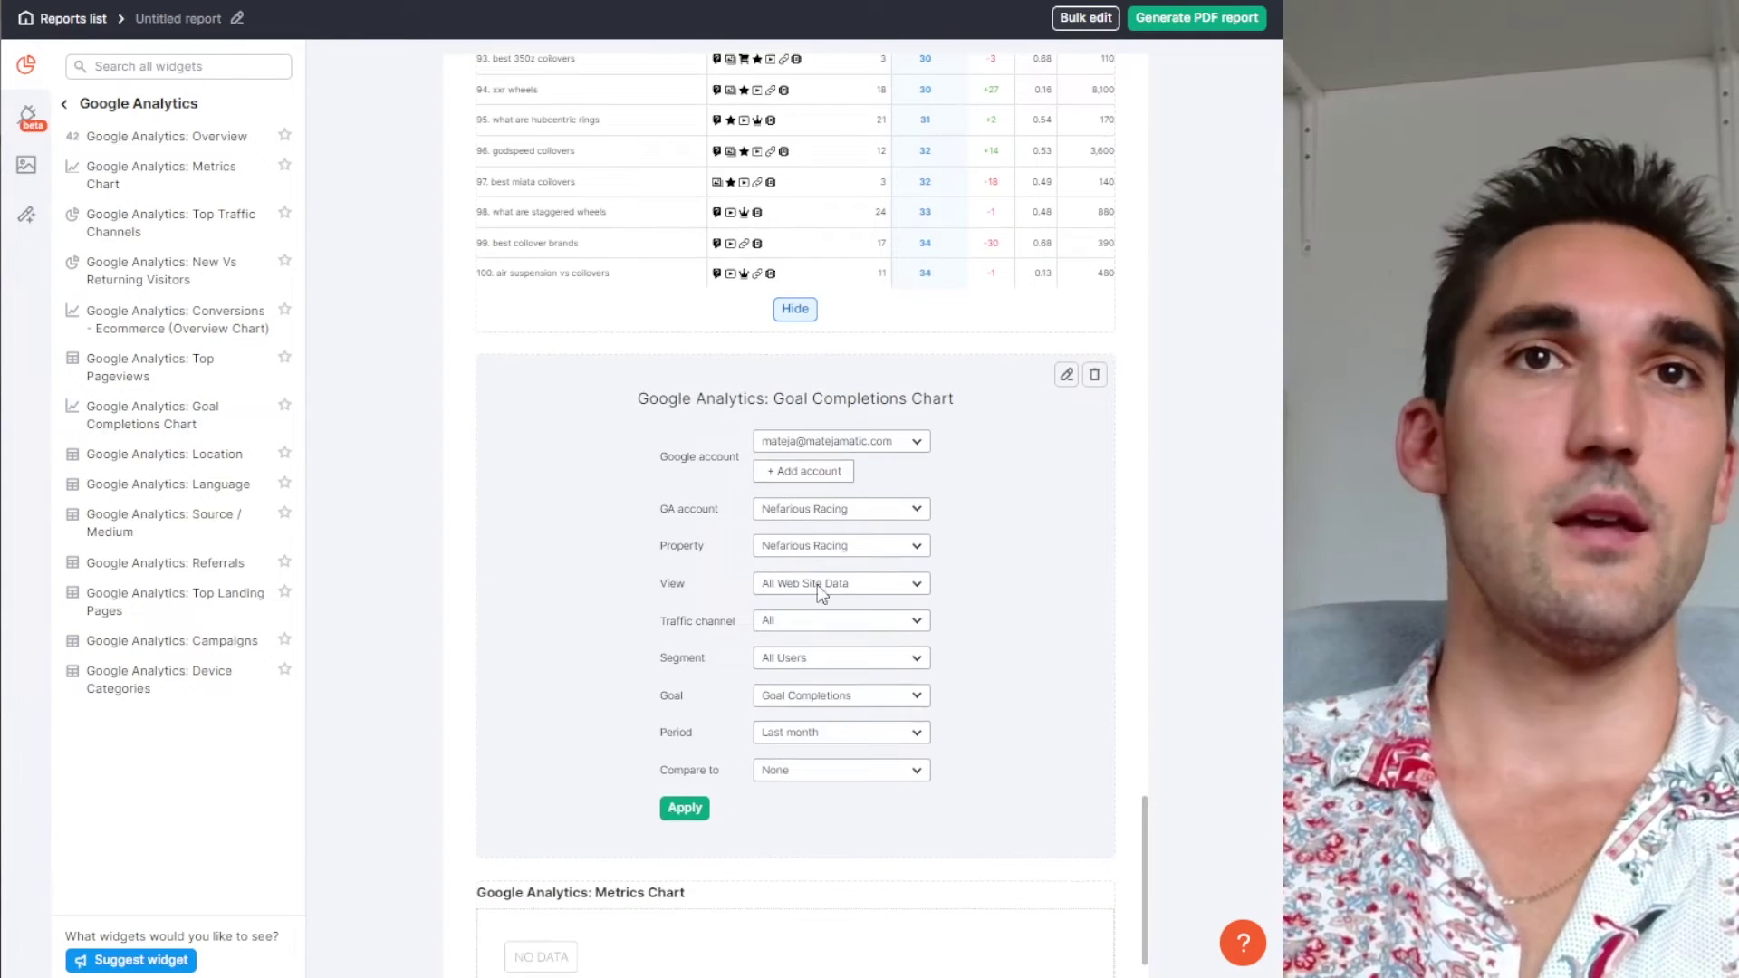
left_click(684, 809)
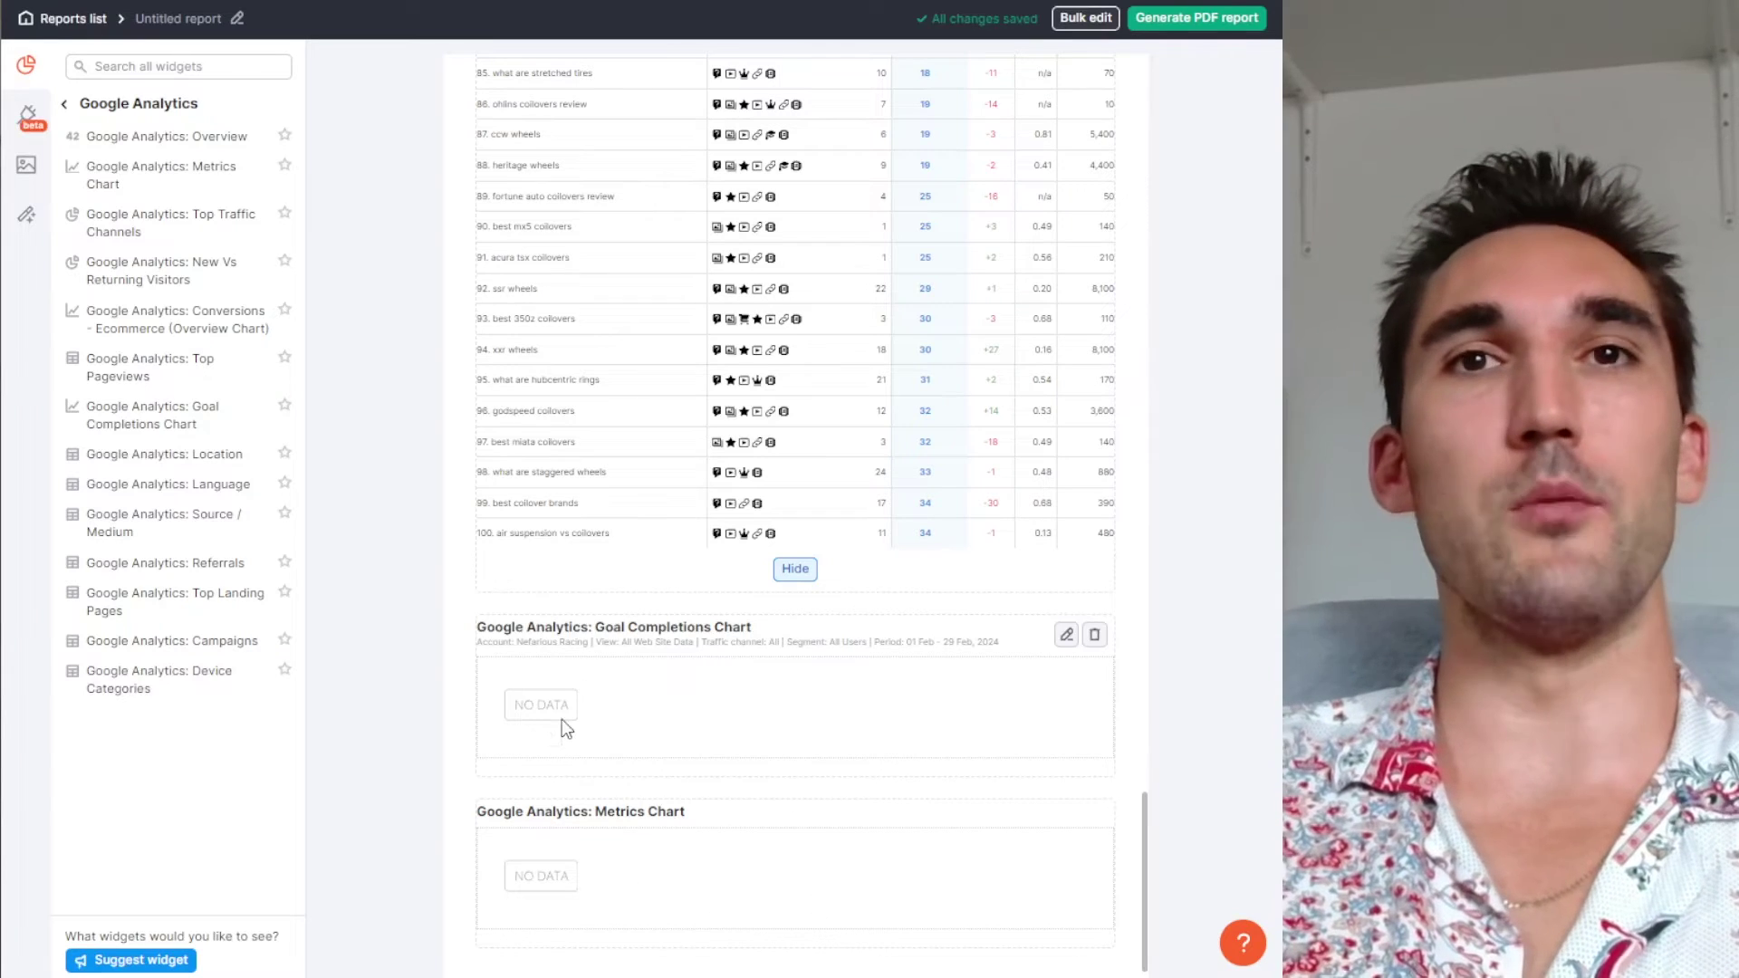
scroll(635, 725, "up", 3)
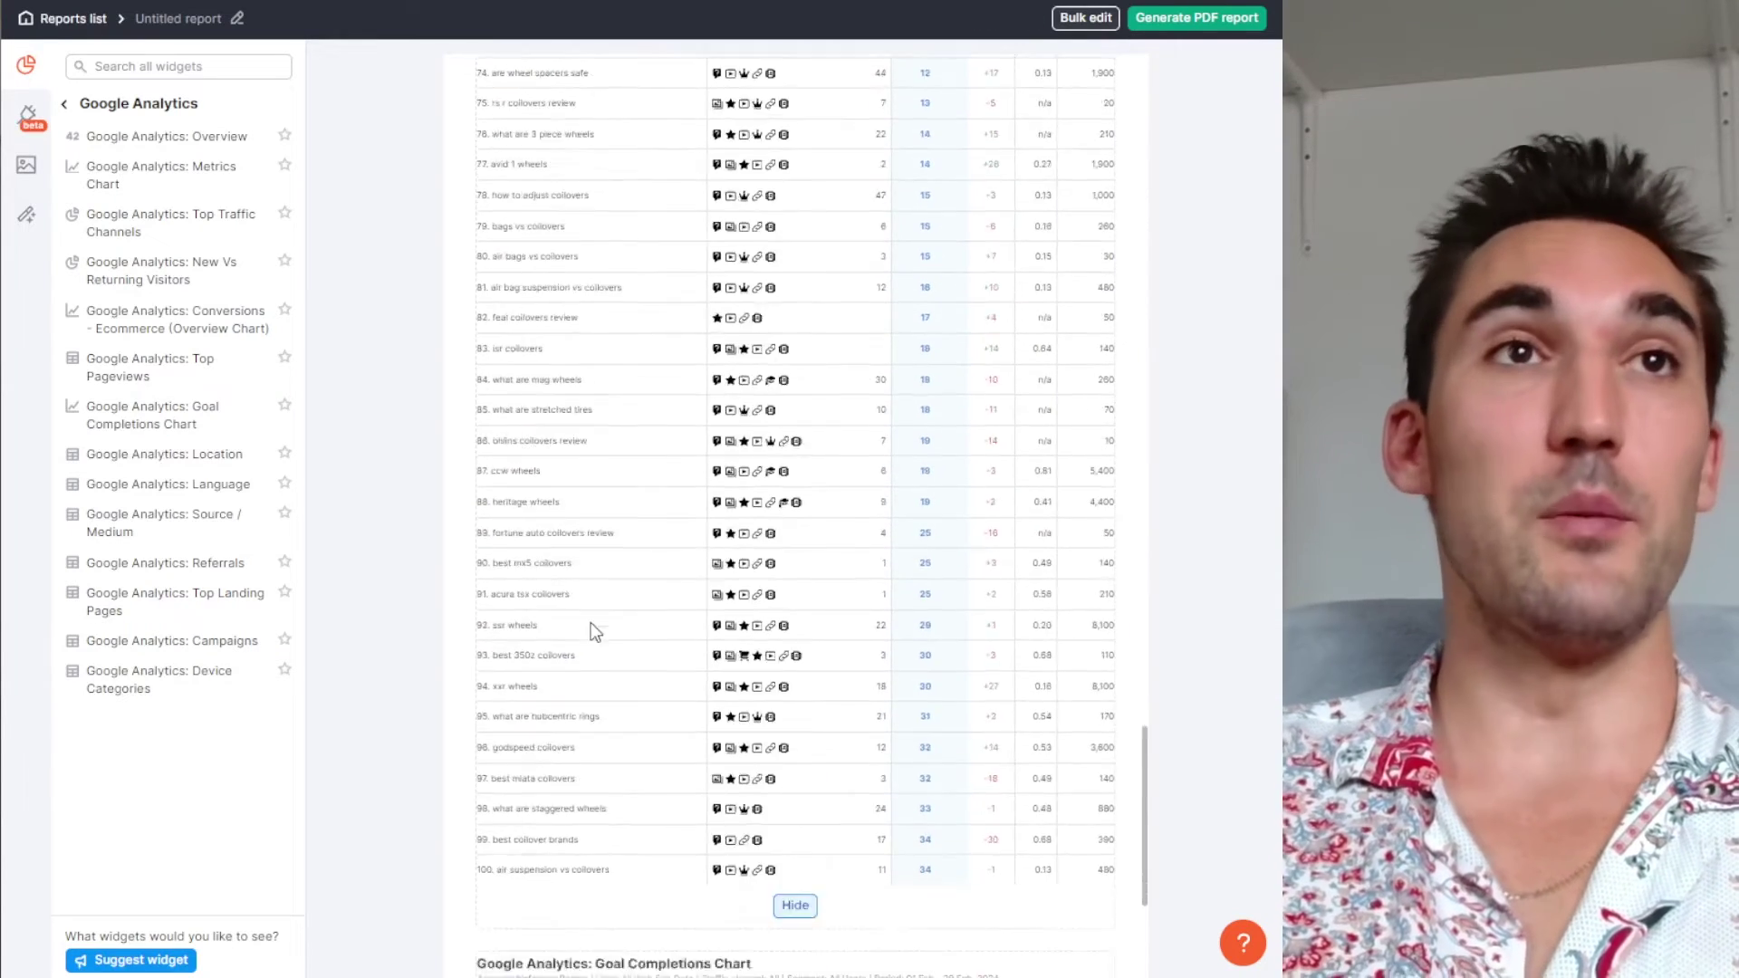
scroll(543, 571, "down", 3)
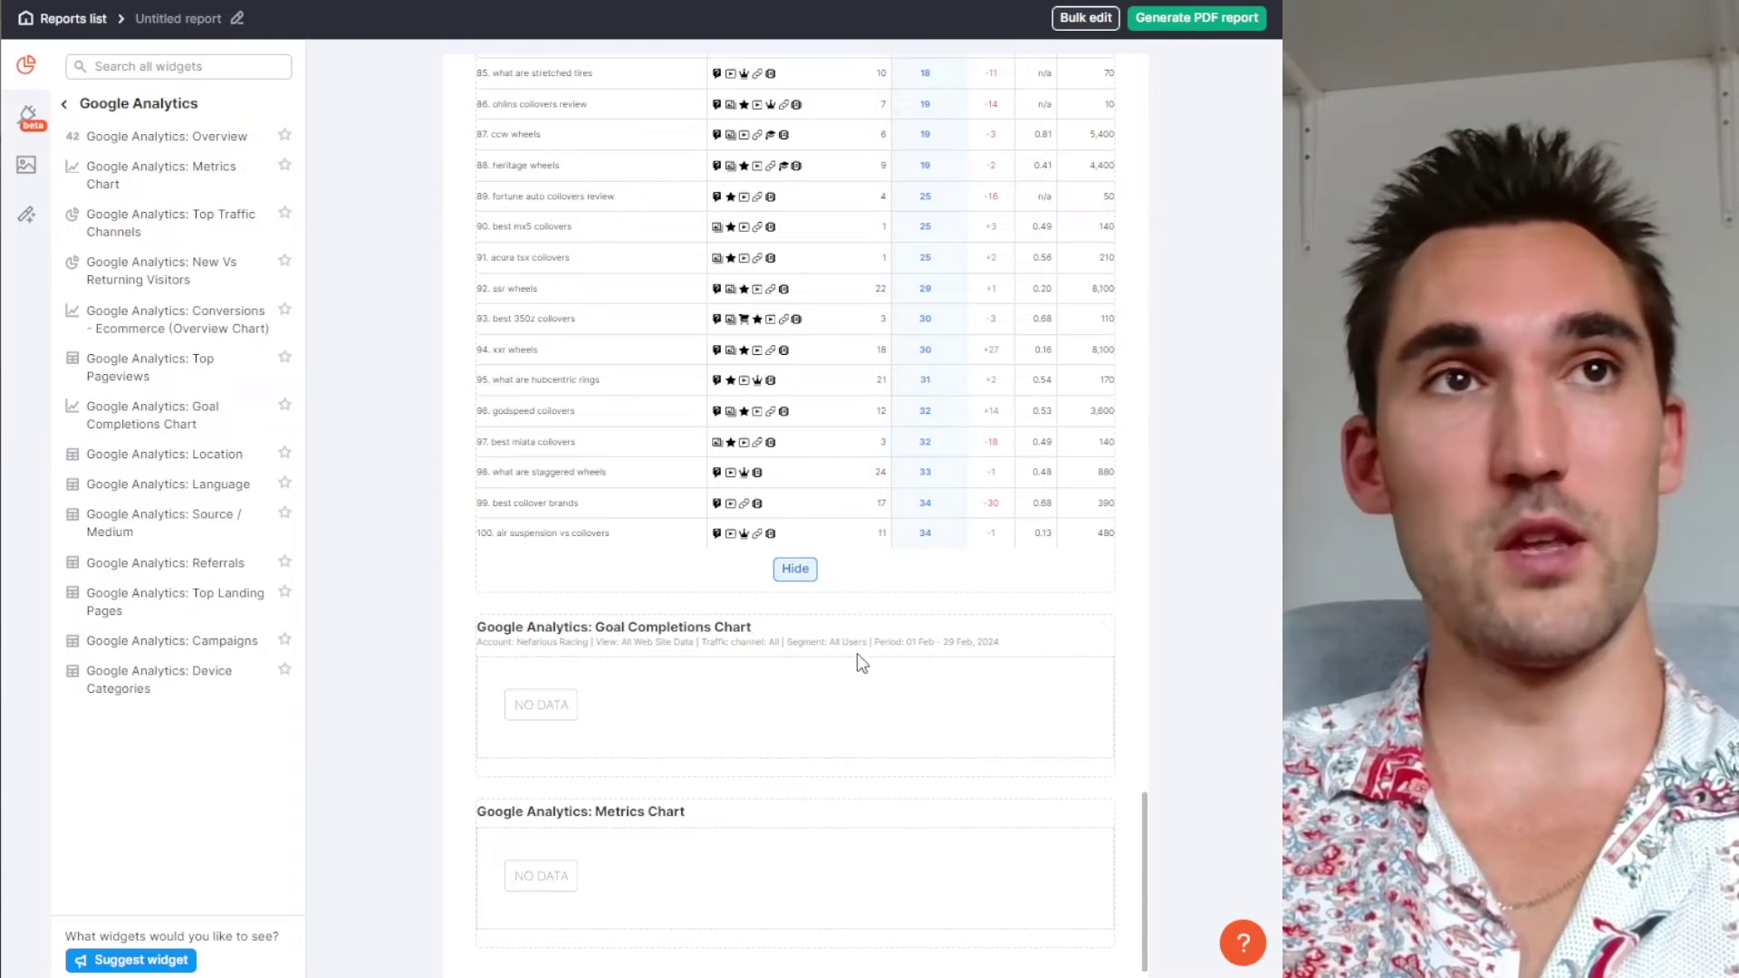
scroll(797, 582, "up", 15)
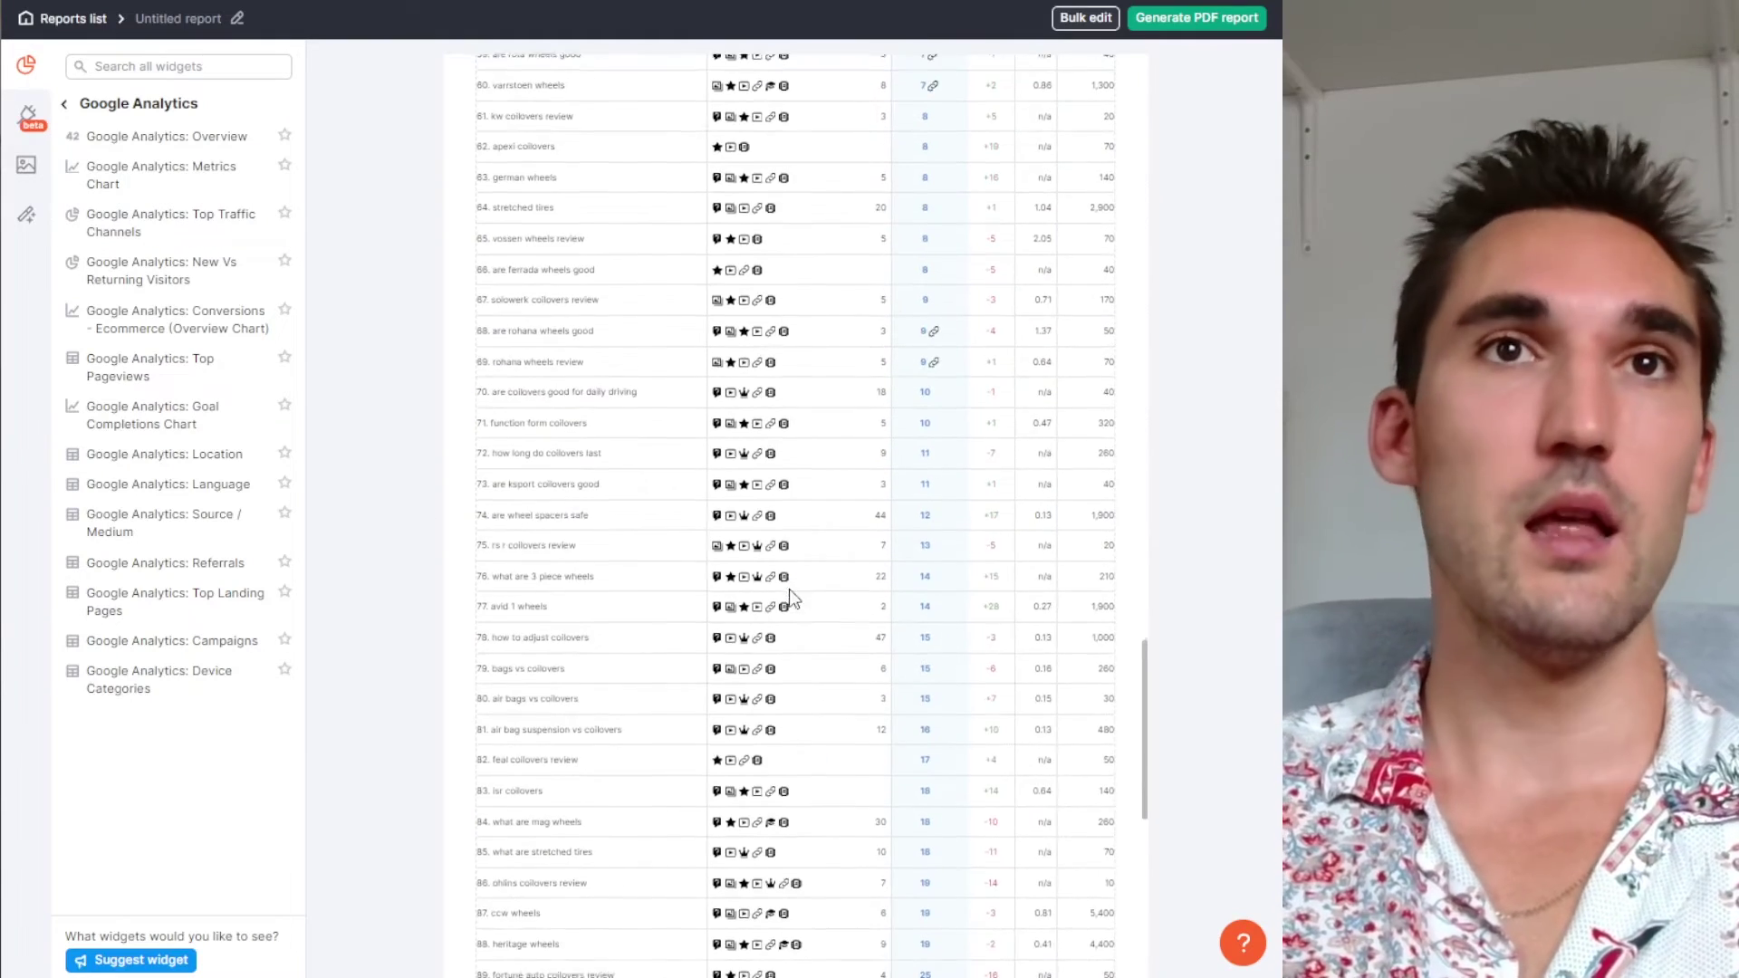
left_click(64, 104)
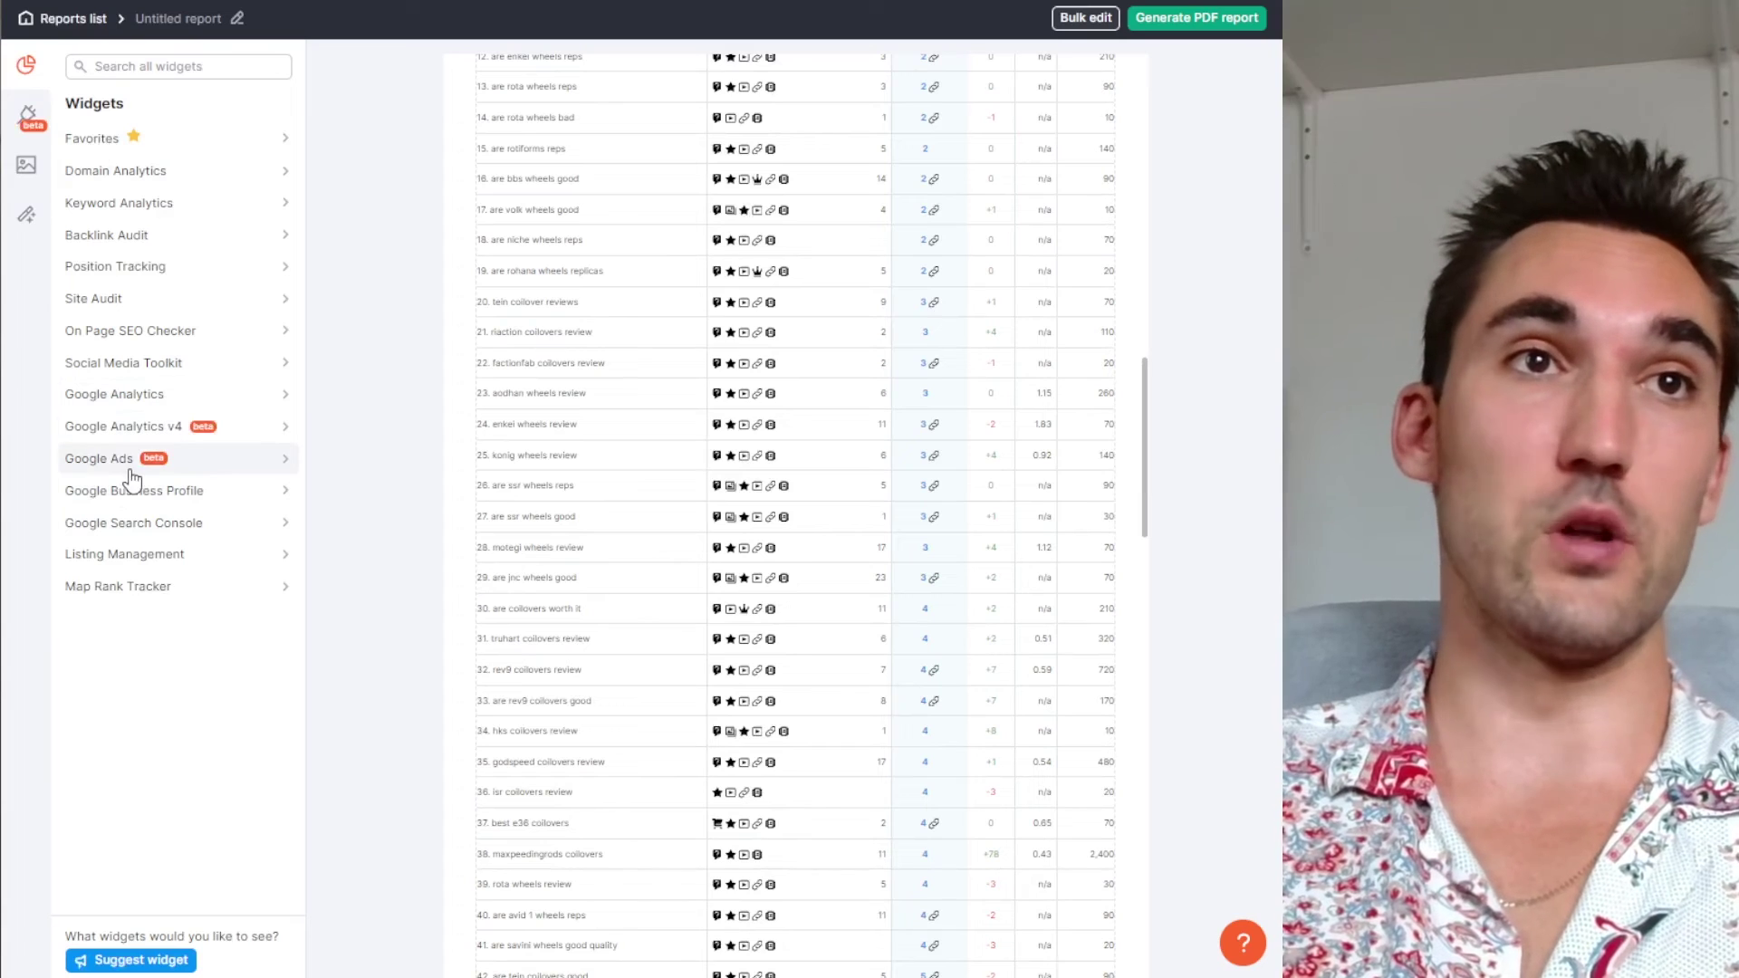
Place the GSC: Search Performance Metrics Chart below the keyword table and apply it
left_click(193, 526)
scroll(870, 447, "down", 20)
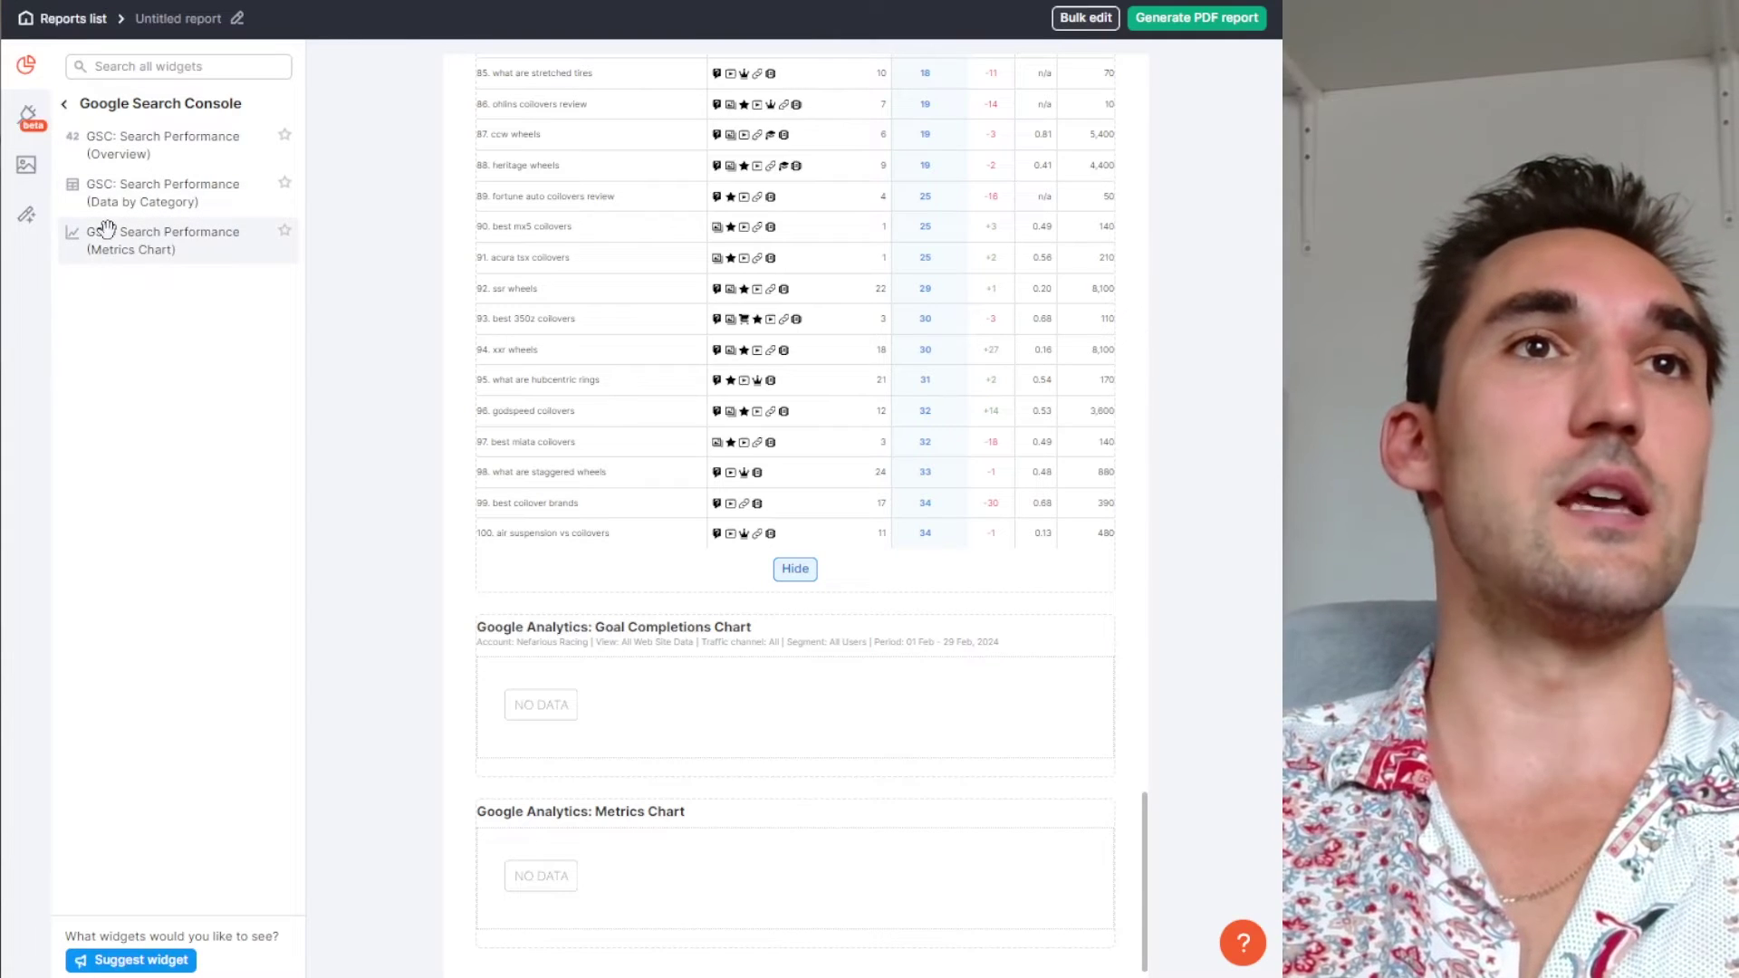
left_click_drag(107, 228, 820, 662)
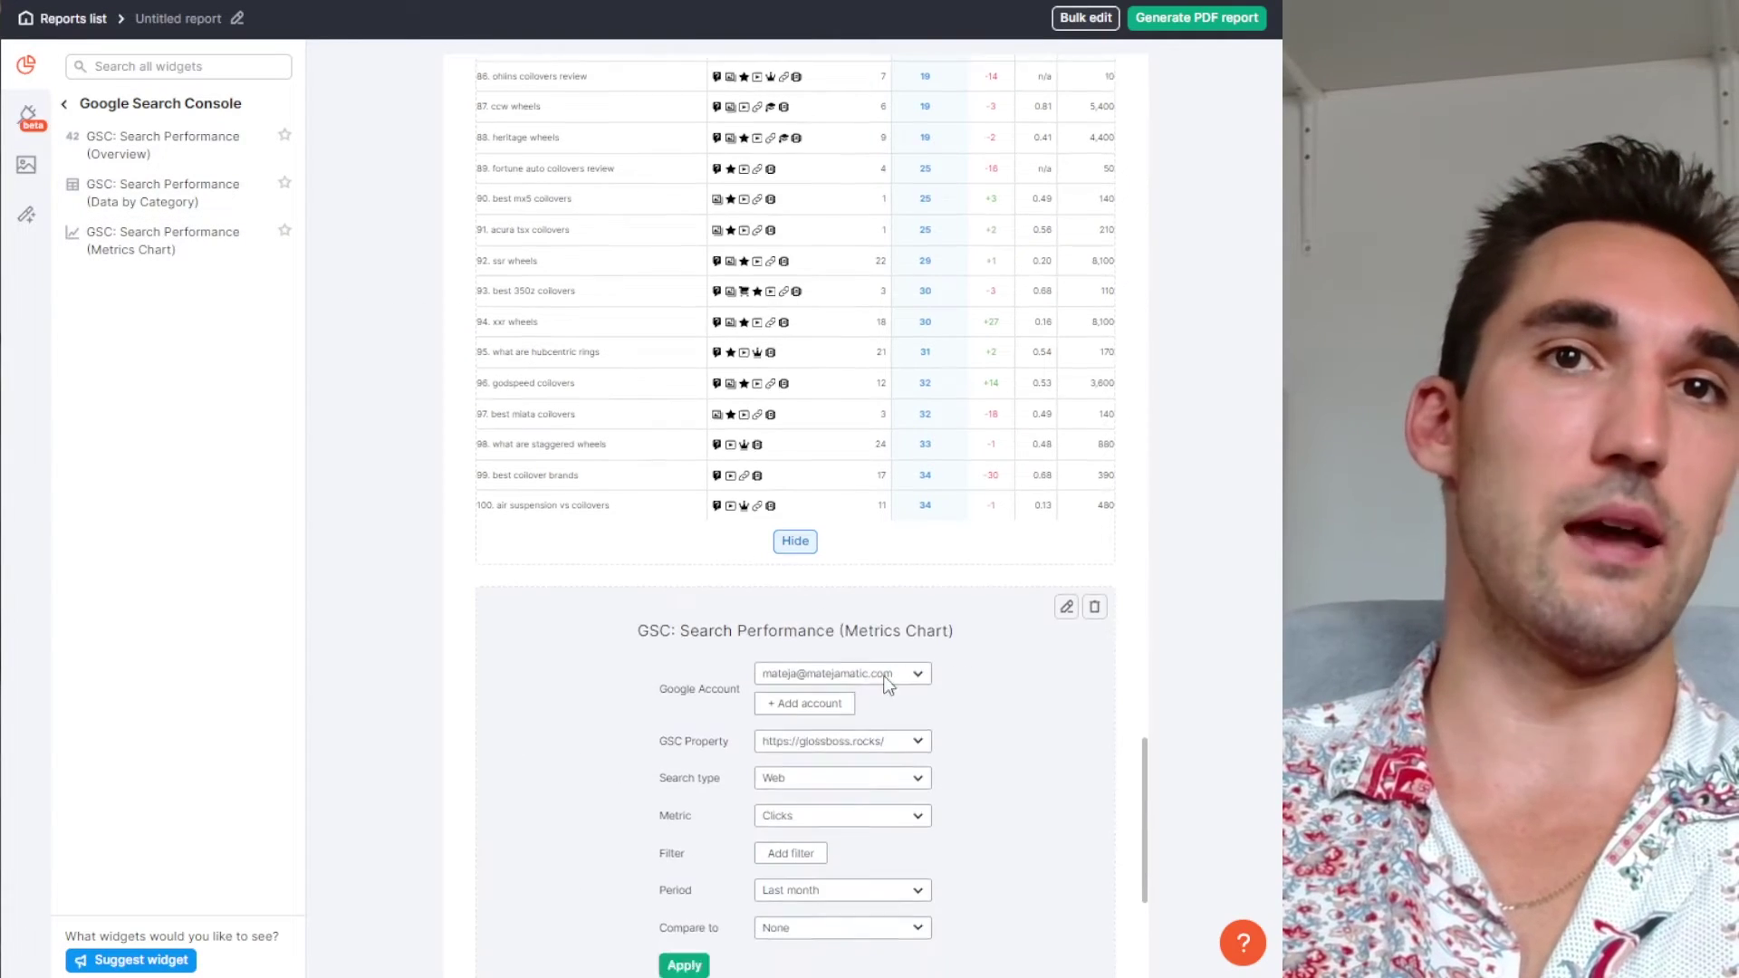
scroll(886, 684, "down", 5)
left_click(681, 547)
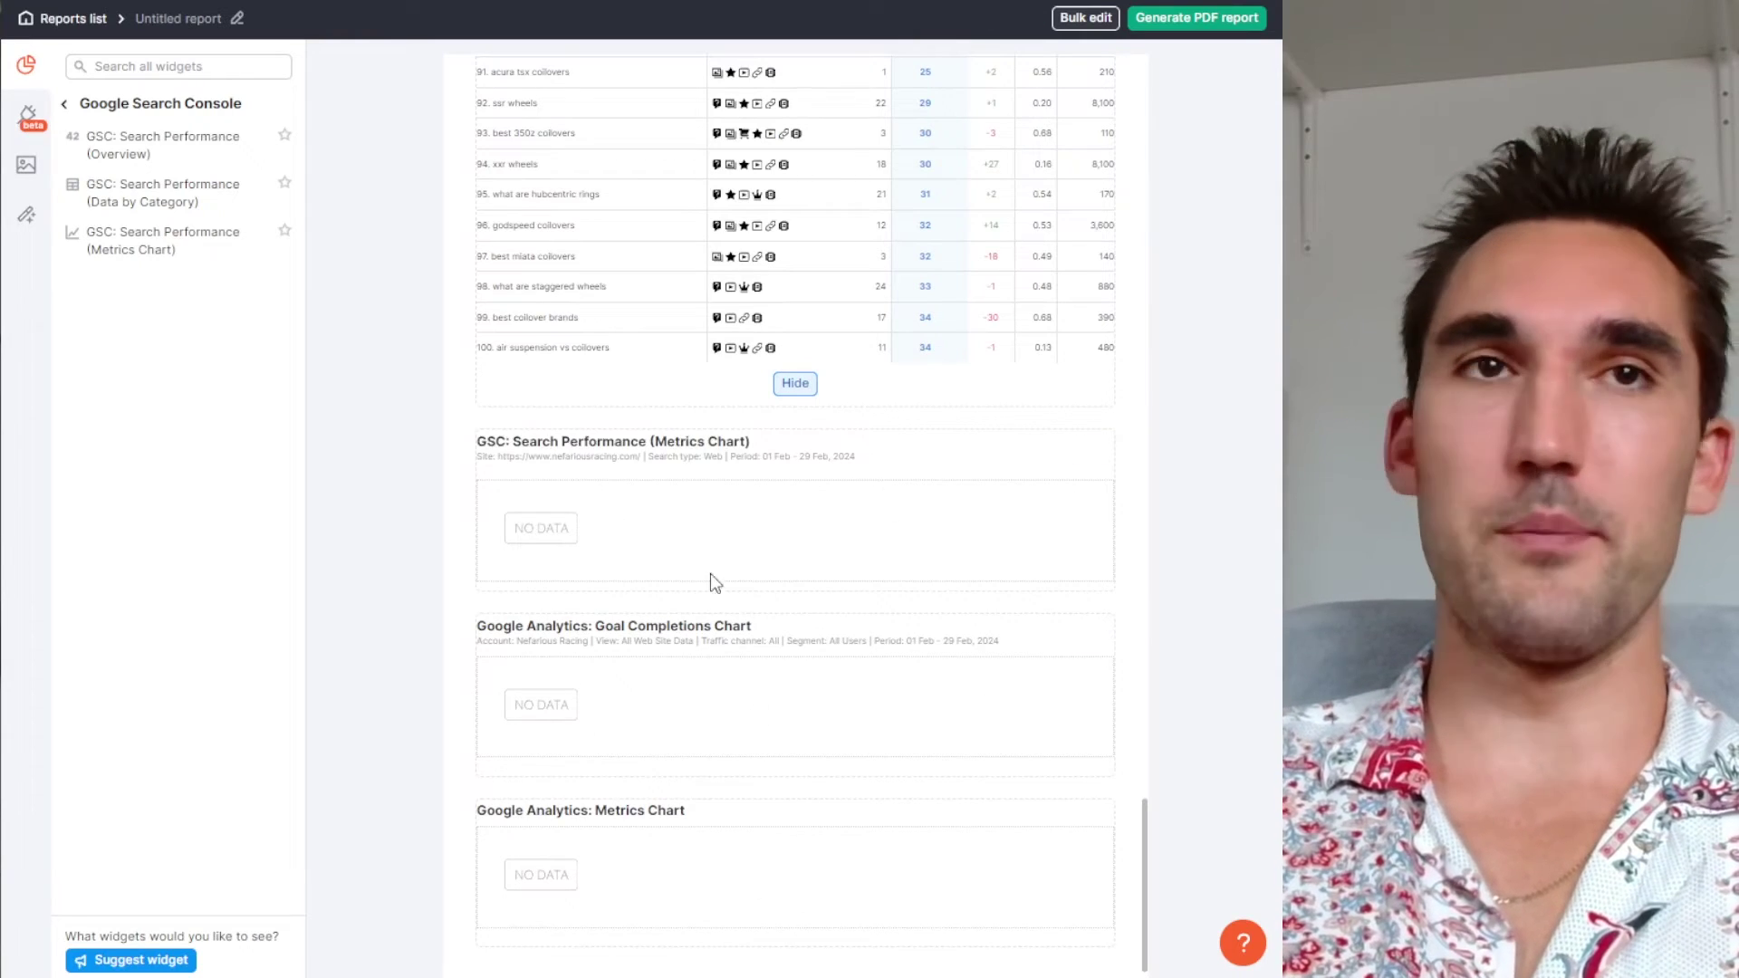
scroll(933, 562, "up", 20)
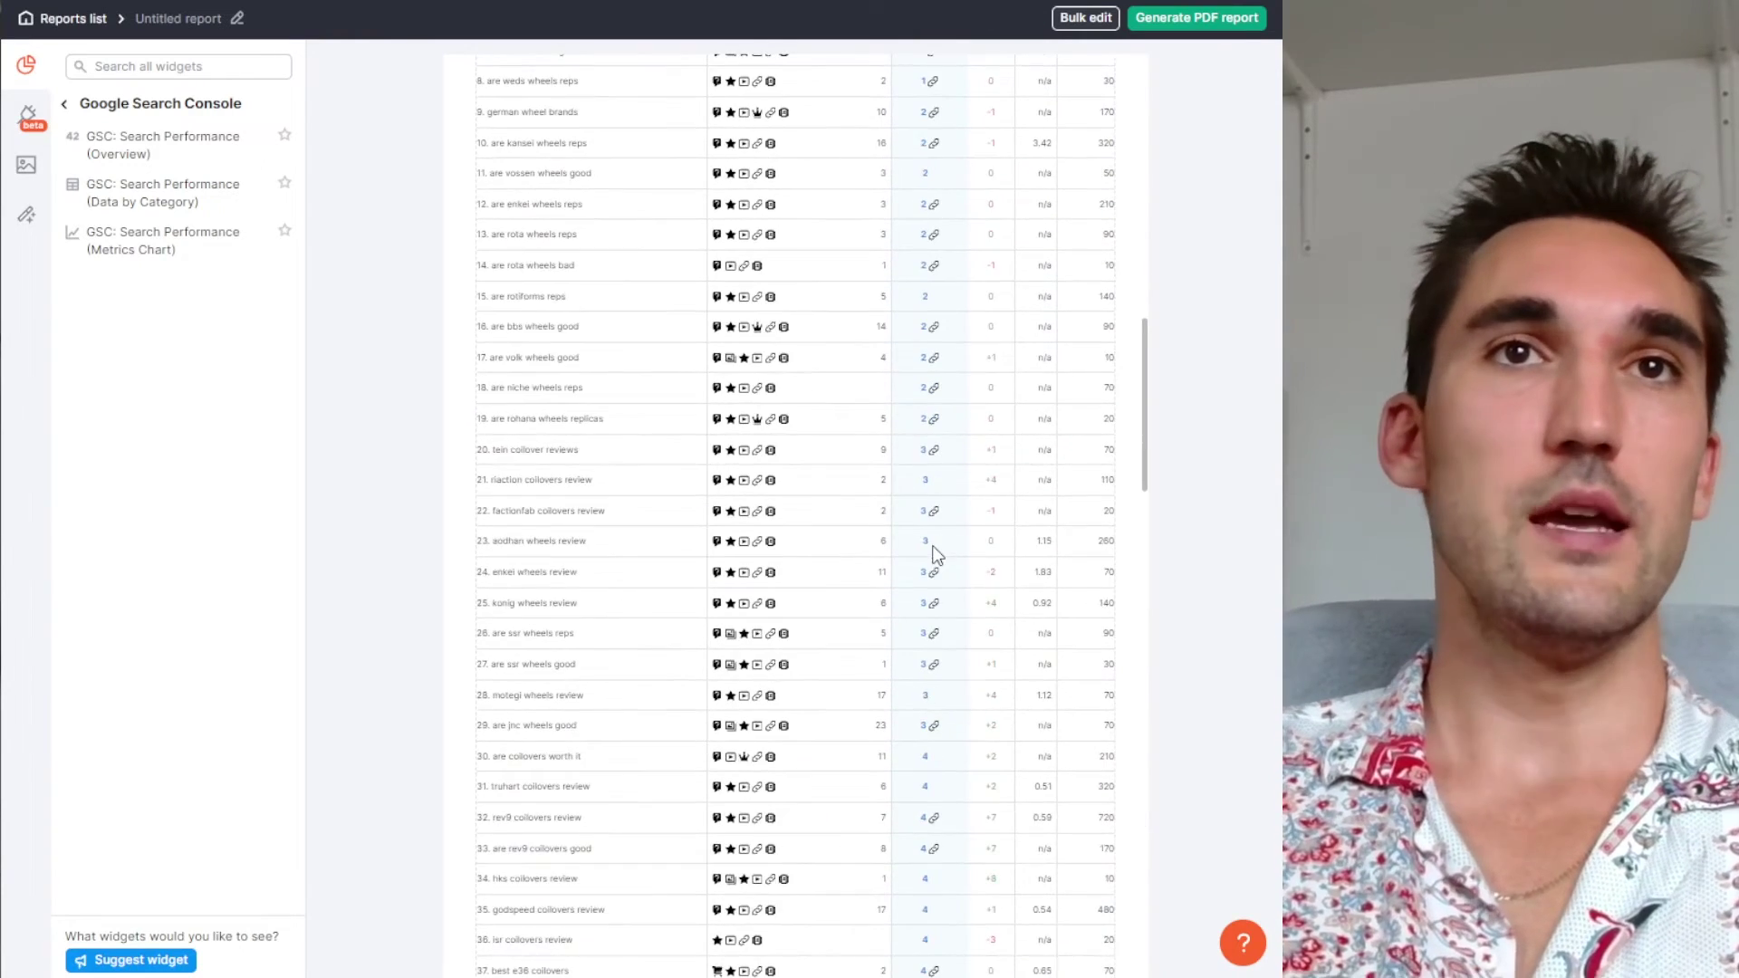
scroll(960, 553, "up", 5)
Export the report as an unscheduled PDF with table of contents, saved as Semrush-4th_Mar_2024.pdf
left_click(1149, 10)
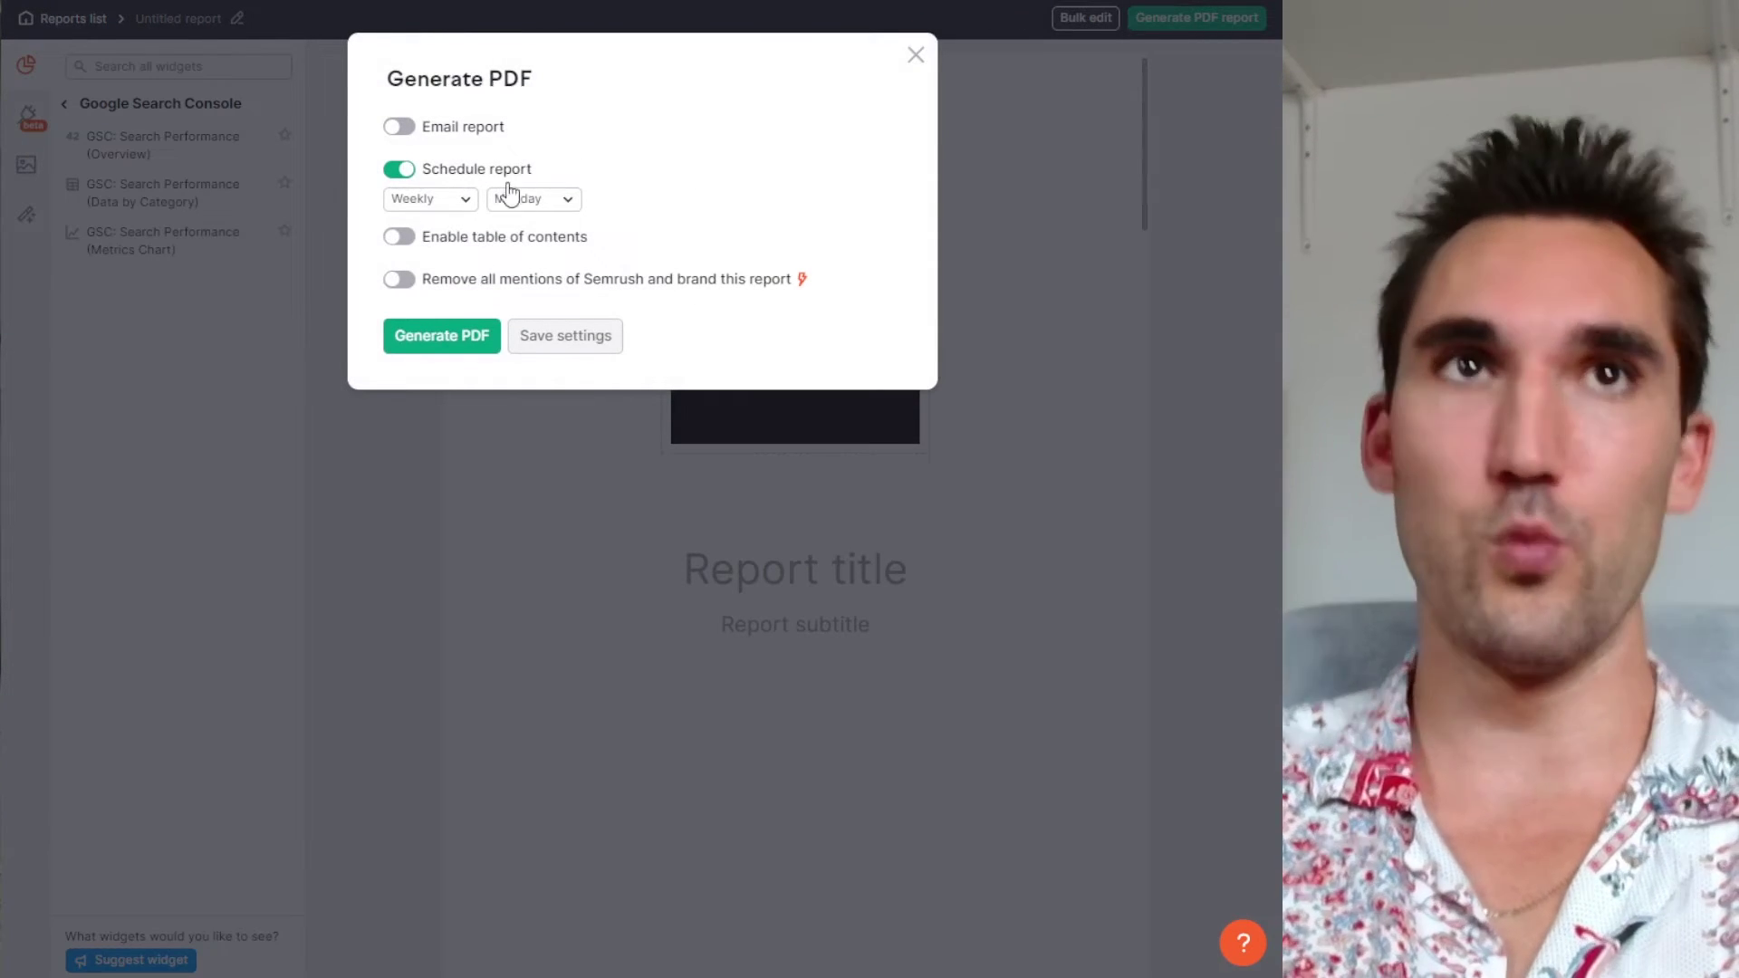
left_click(431, 198)
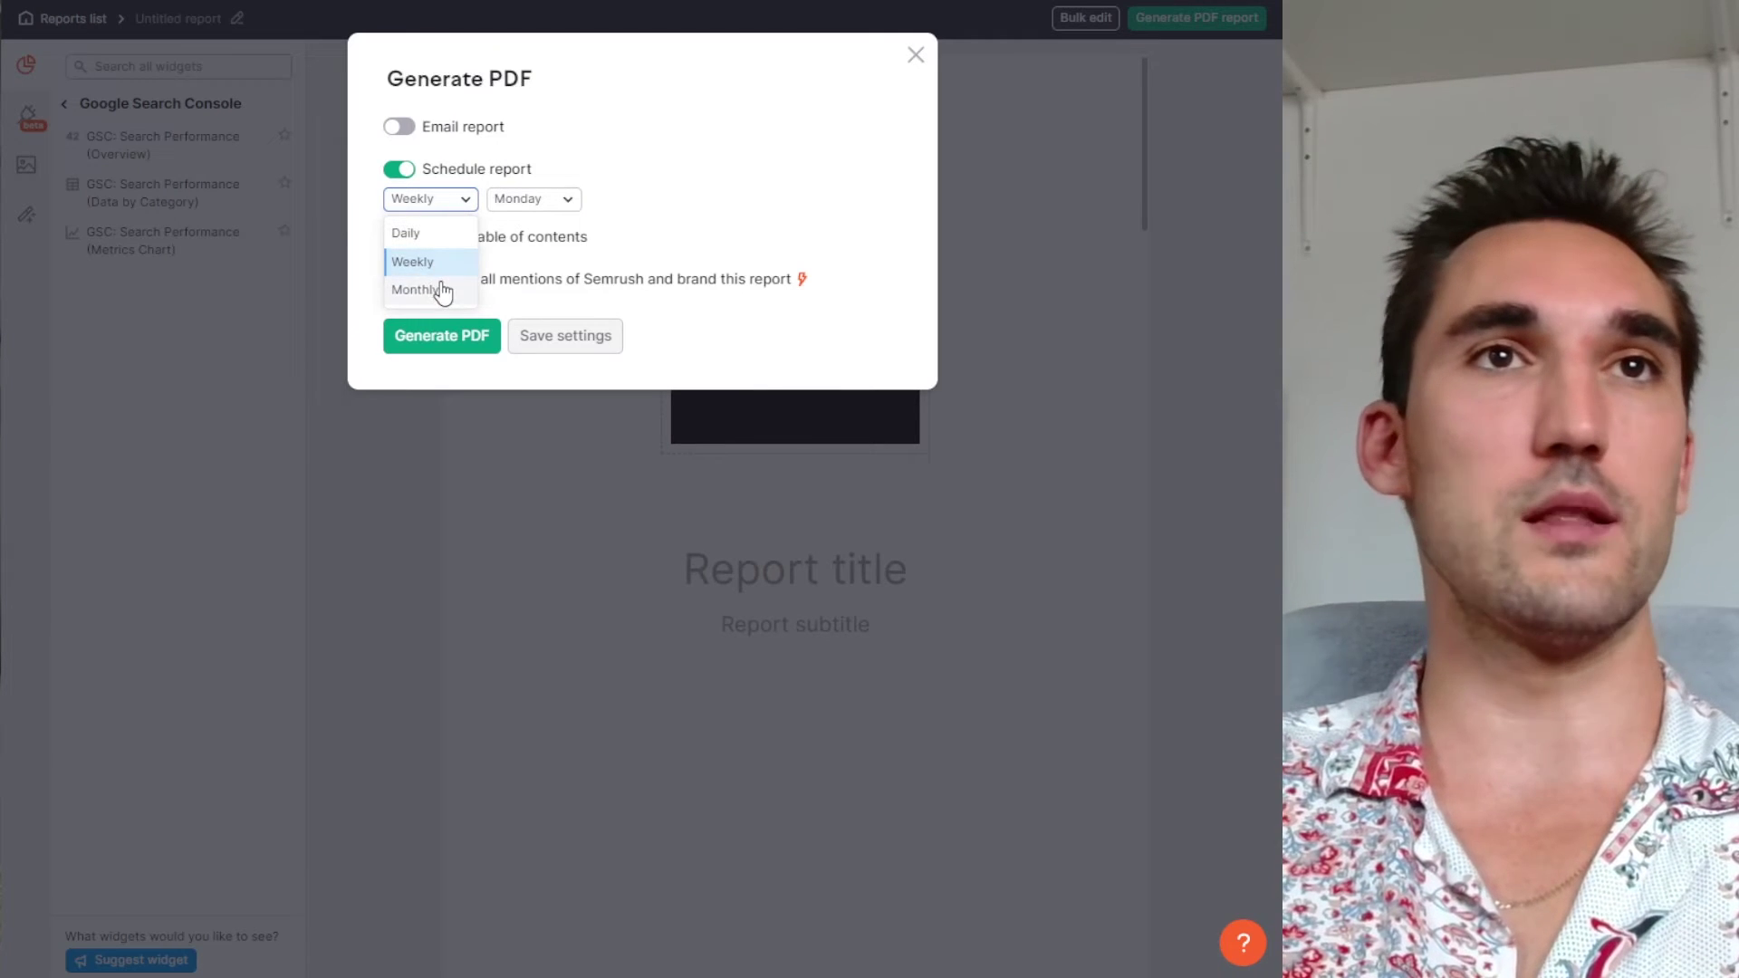
left_click(567, 239)
left_click(479, 172)
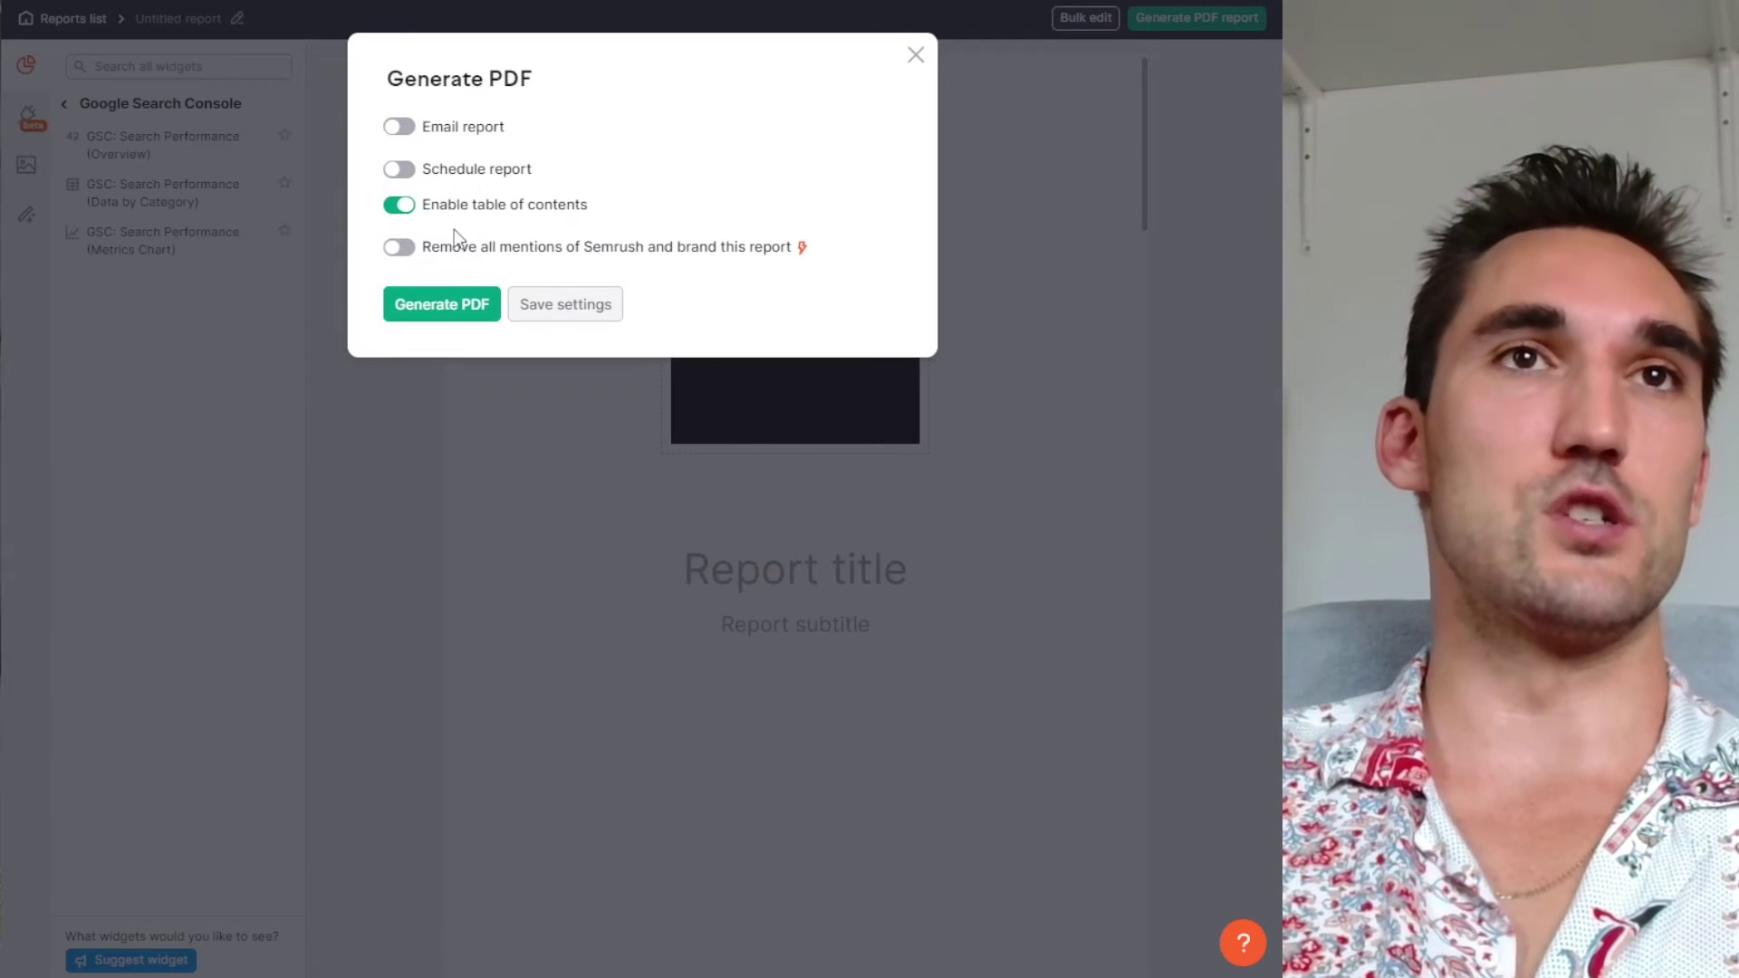
left_click(444, 305)
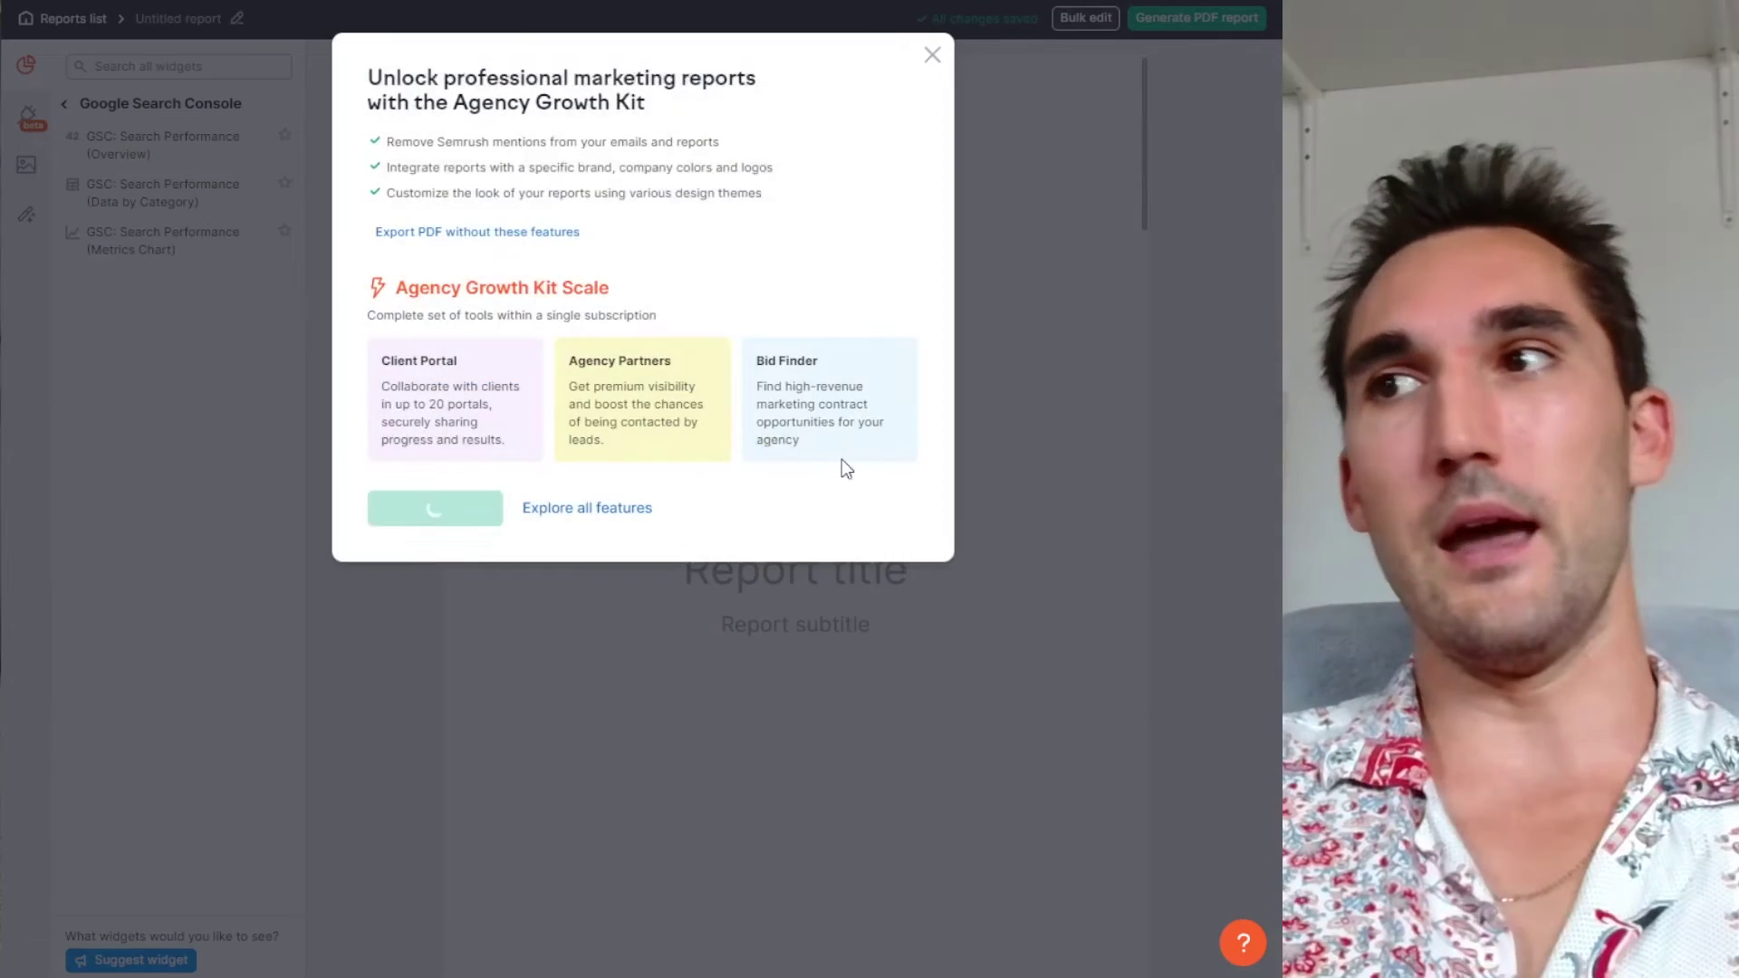
left_click(489, 234)
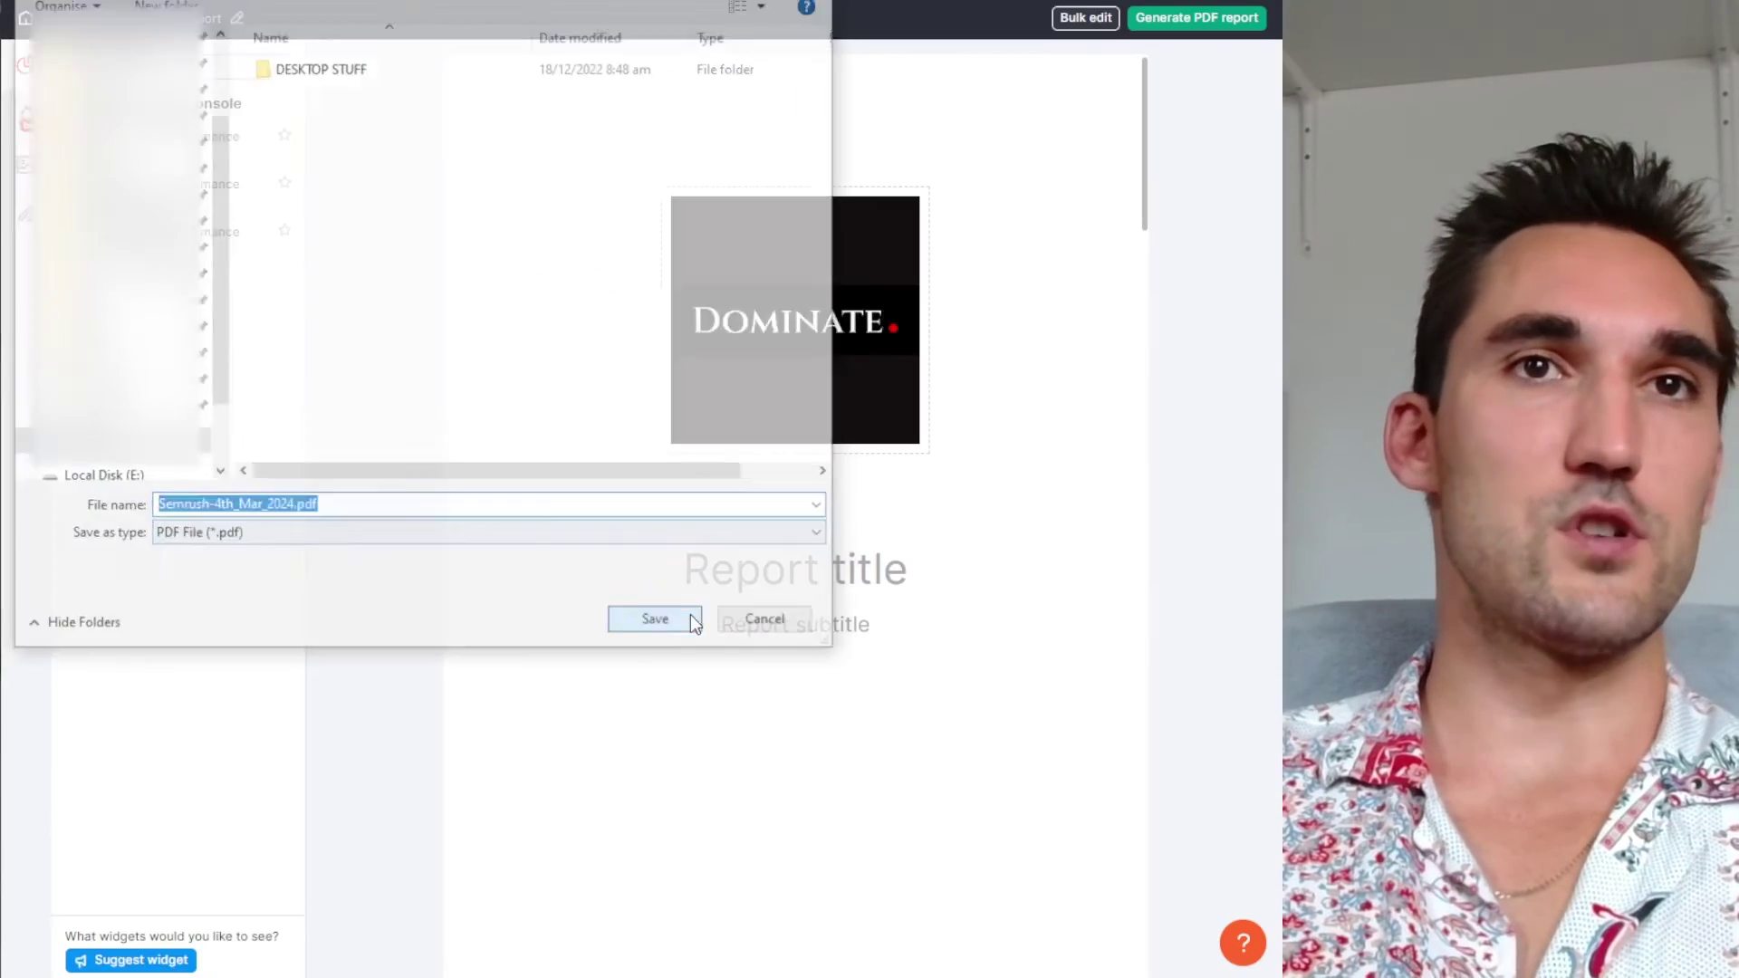
left_click(654, 622)
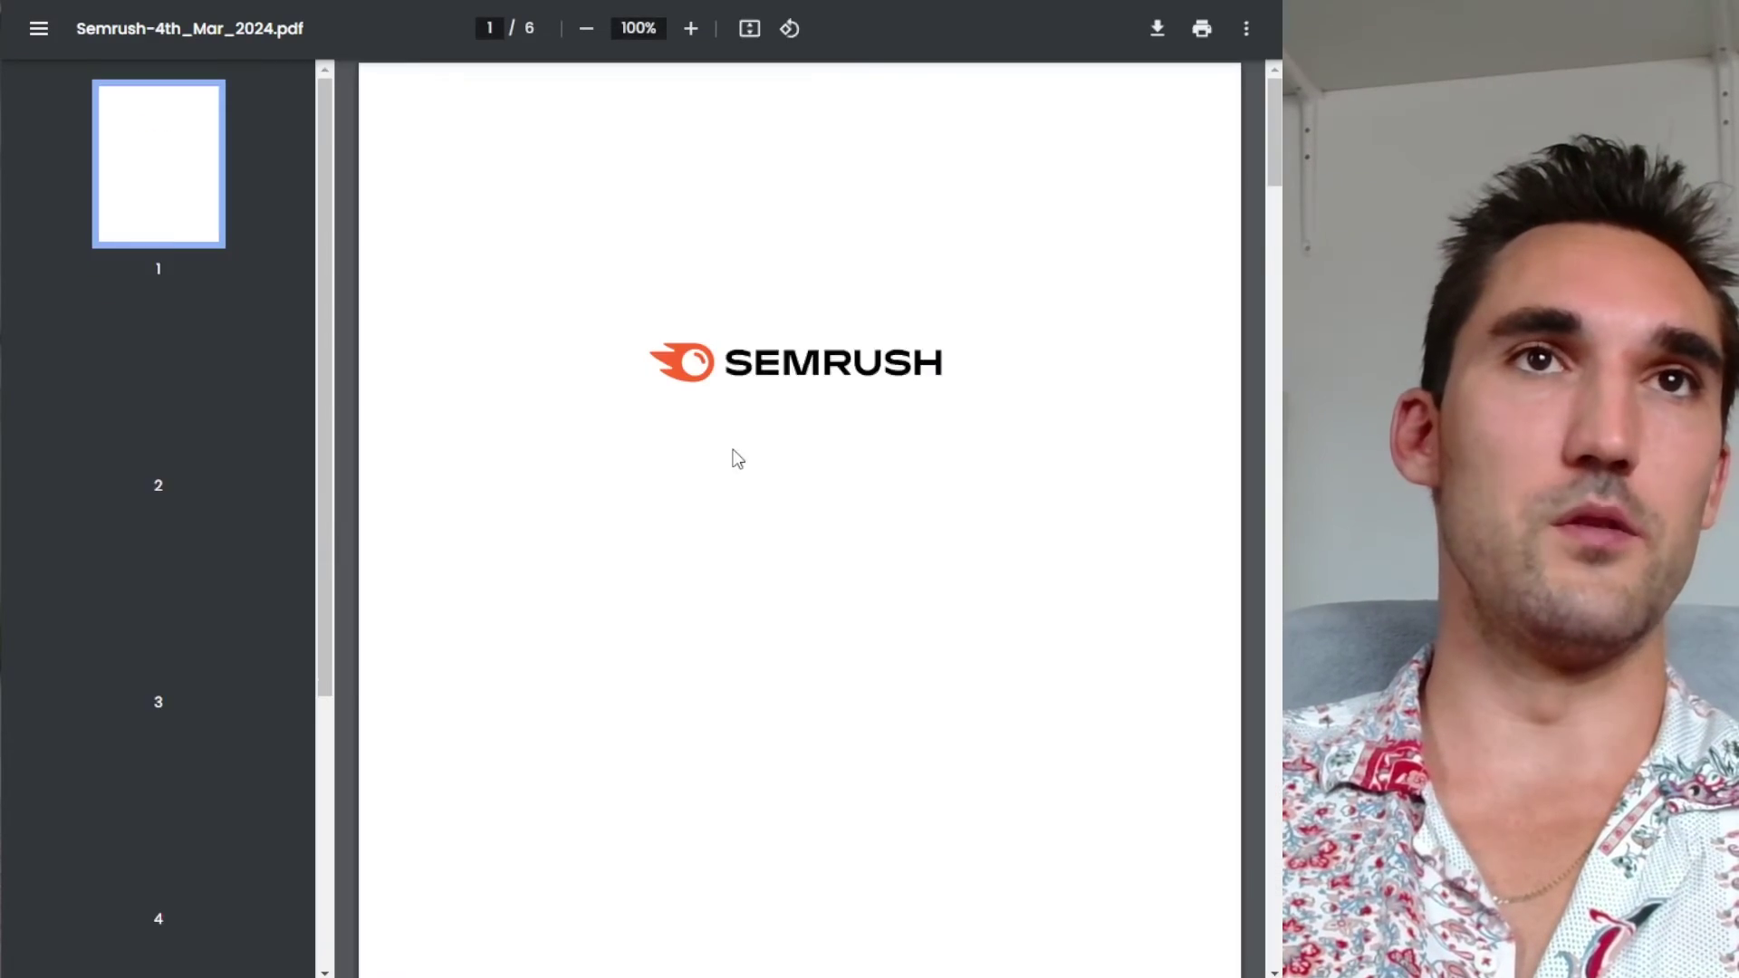
Scroll through all six pages of Semrush-4th_Mar_2024.pdf, from keyword rankings to the empty charts
scroll(842, 466, "down", 15)
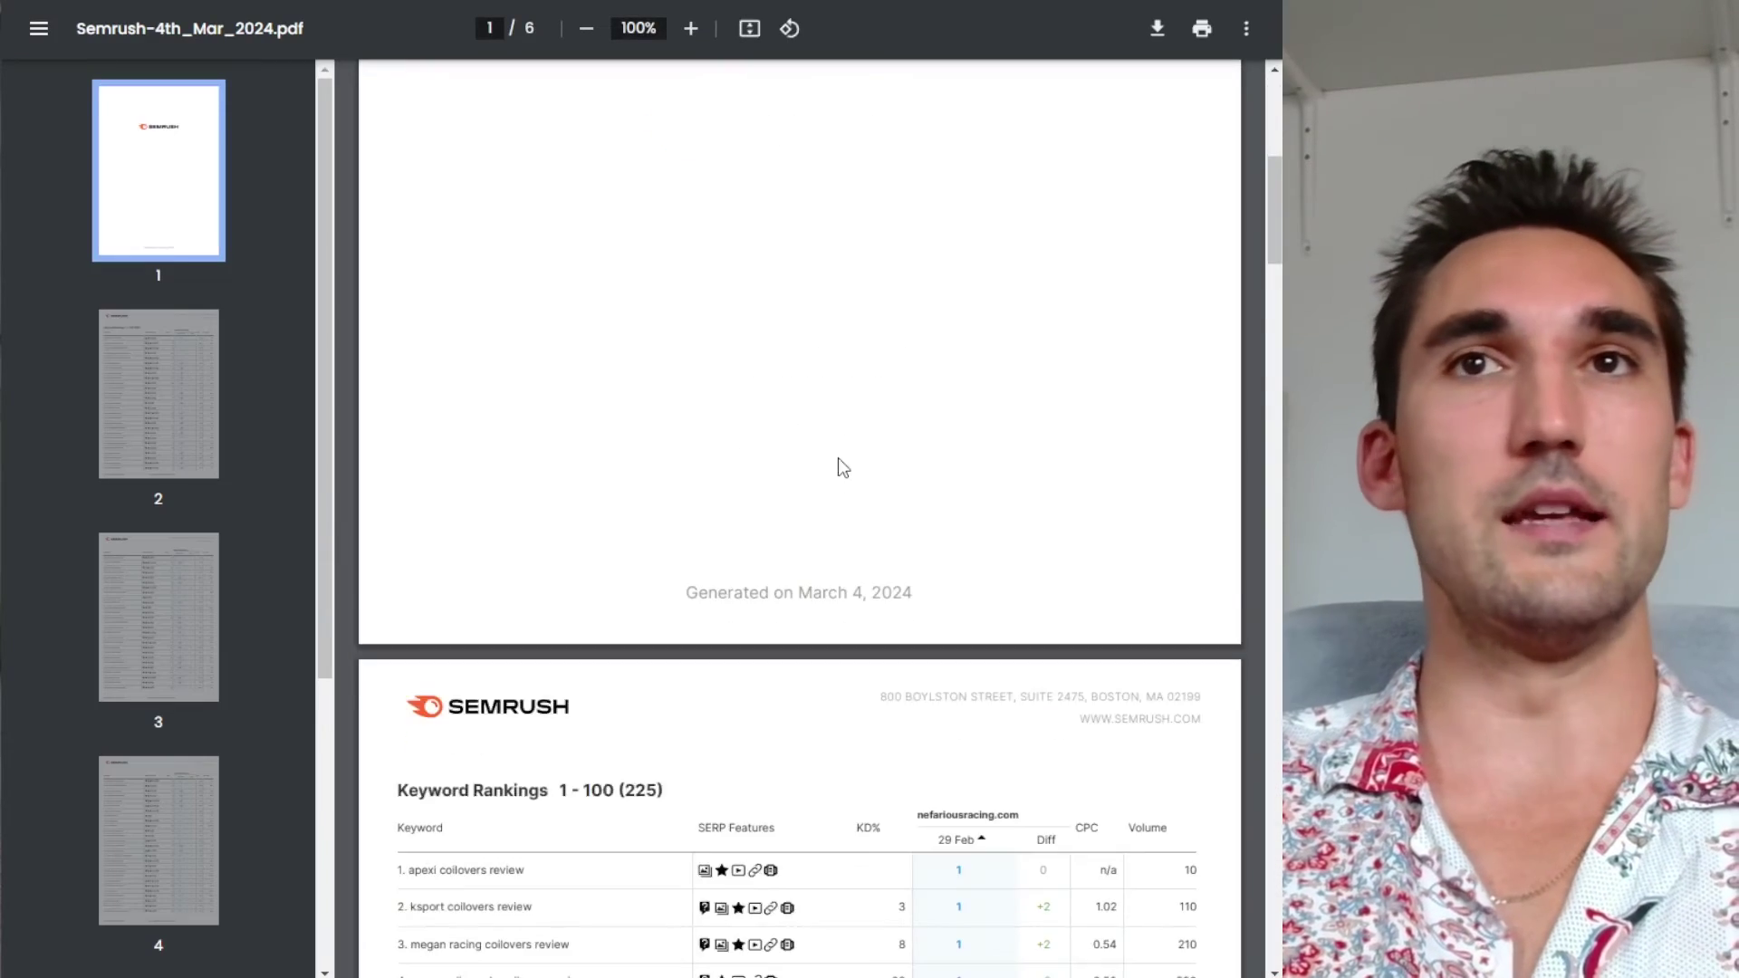
scroll(826, 307, "down", 20)
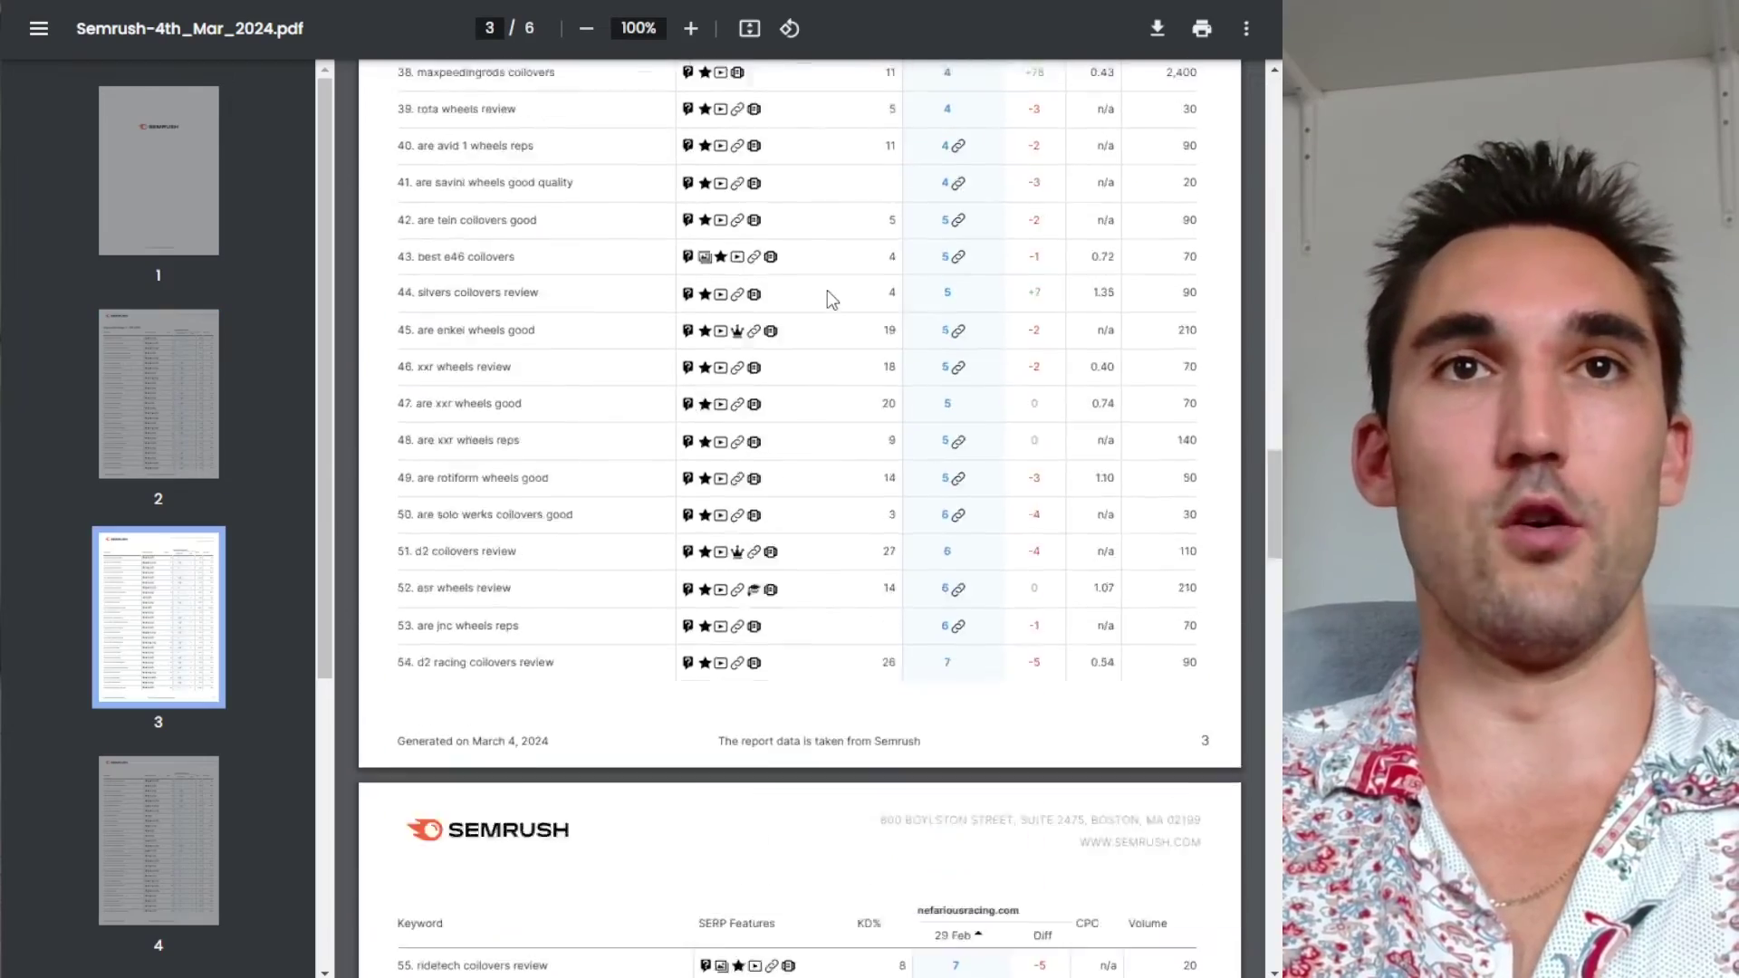
scroll(866, 290, "down", 20)
scroll(487, 312, "up", 5)
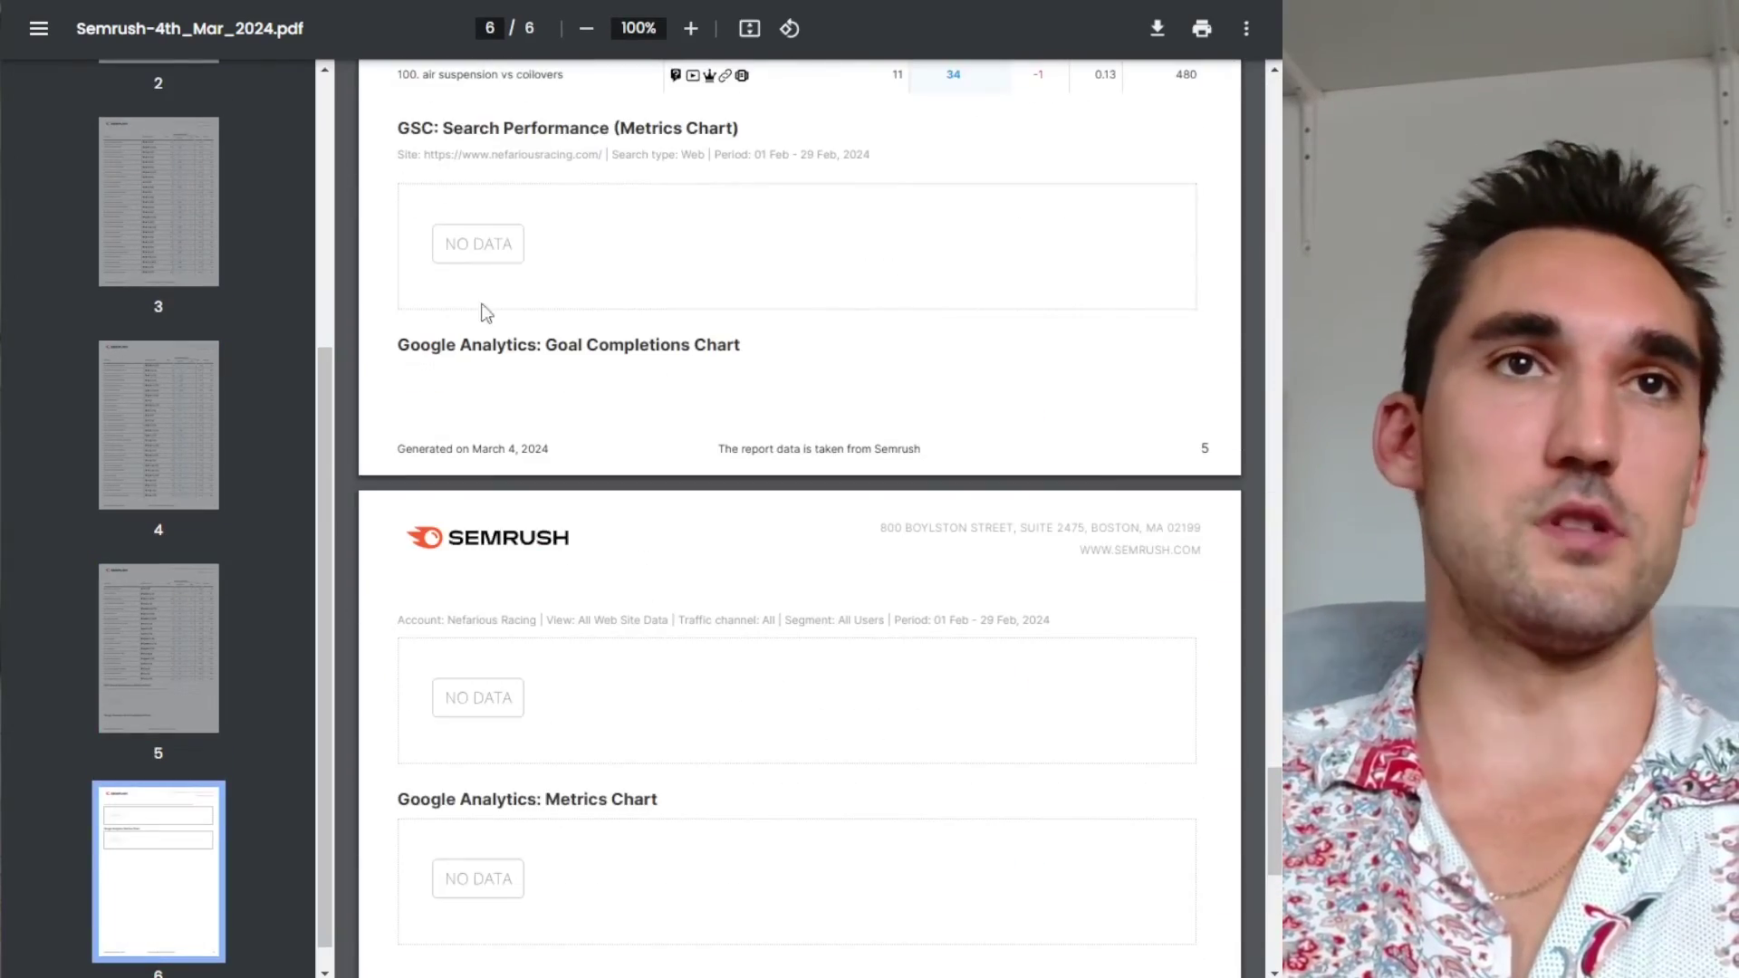
scroll(509, 262, "down", 5)
scroll(510, 560, "up", 20)
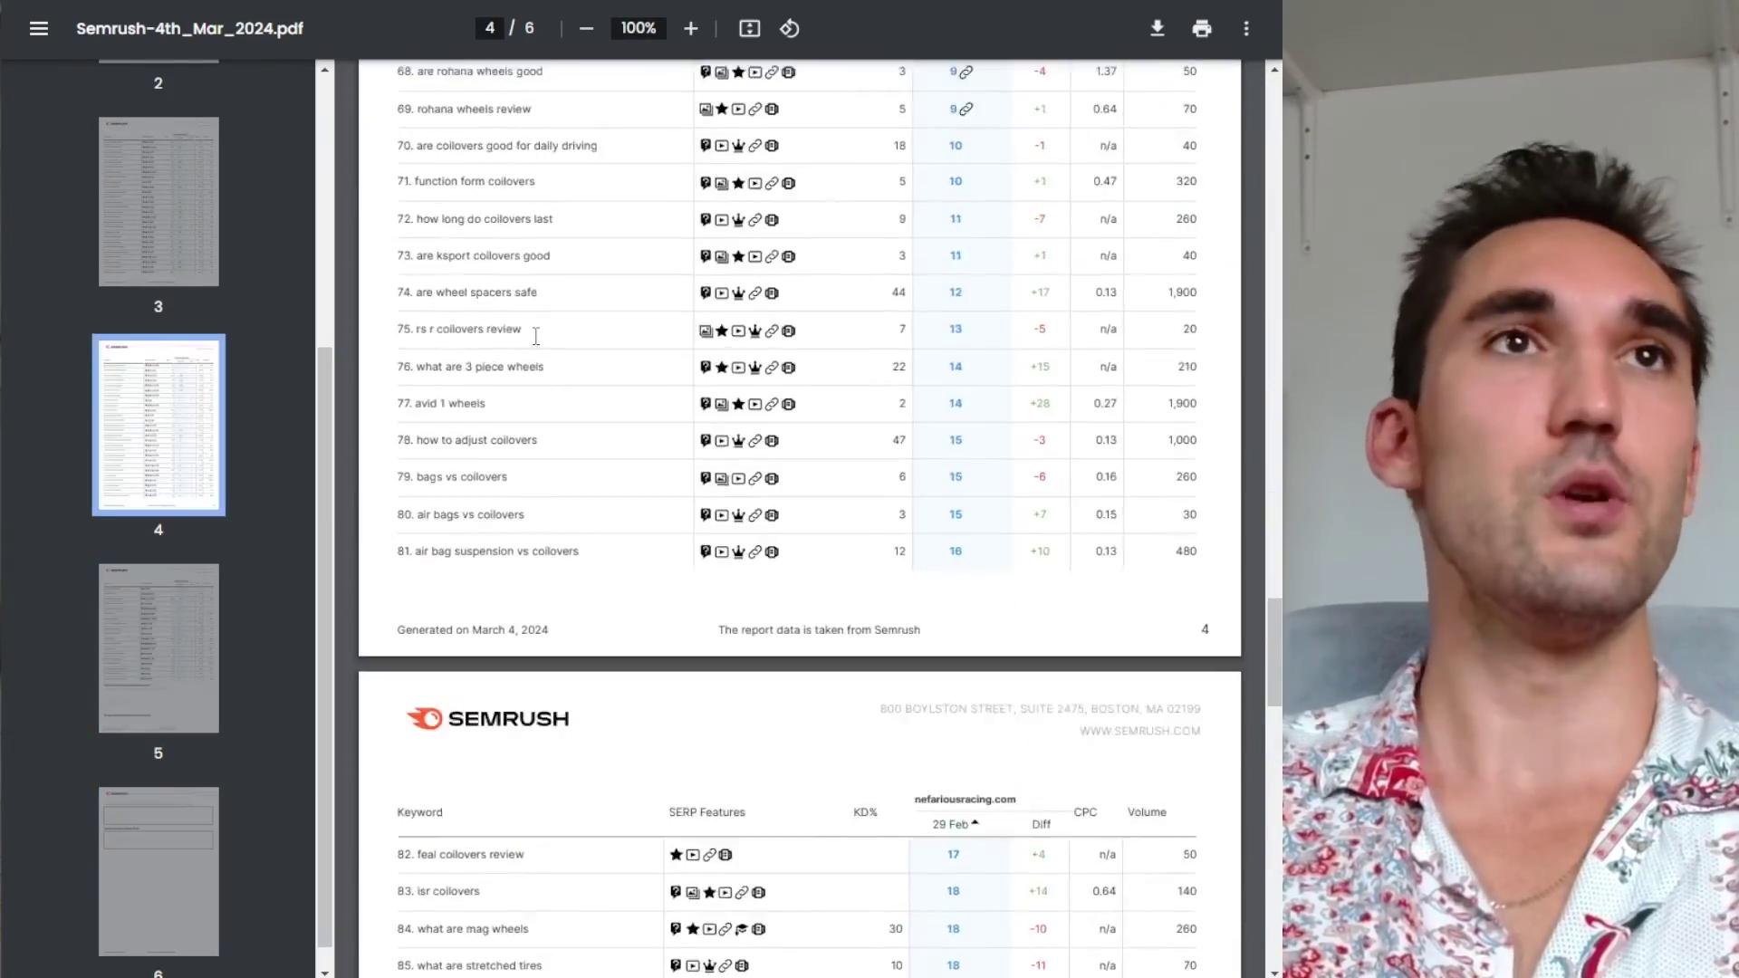
scroll(590, 709, "up", 3)
scroll(589, 835, "down", 5)
scroll(590, 836, "up", 10)
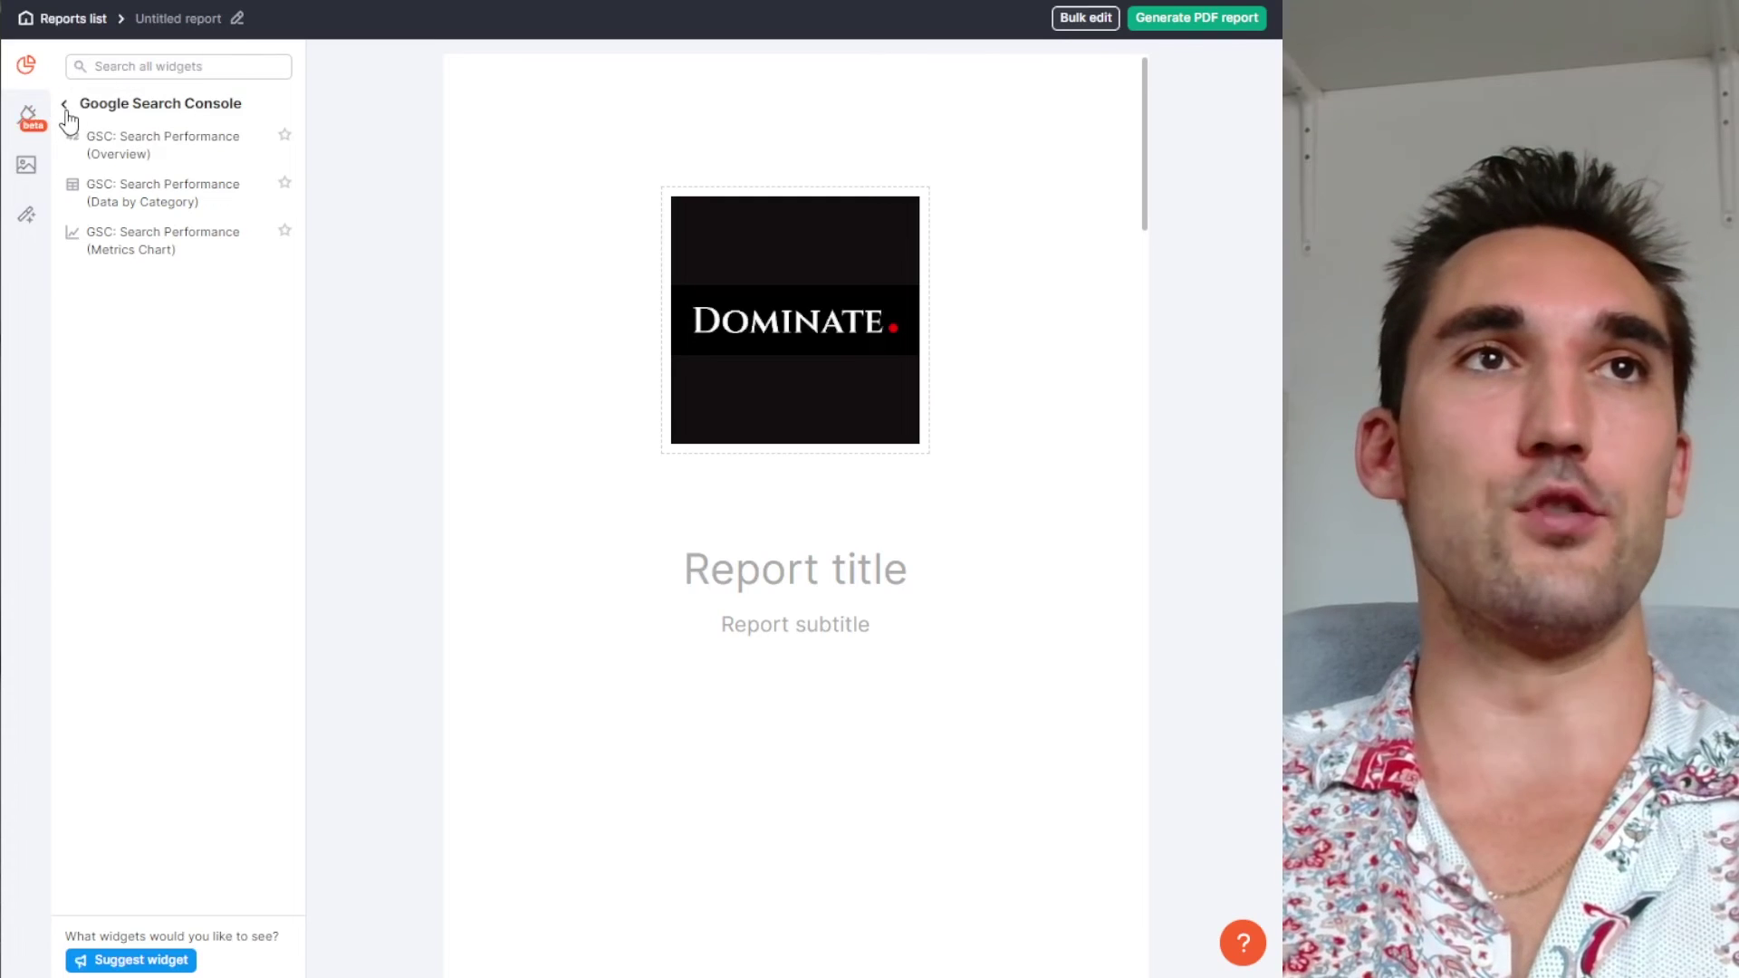
Return the widget panel from the Google Search Console widgets to all widget categories
left_click(64, 105)
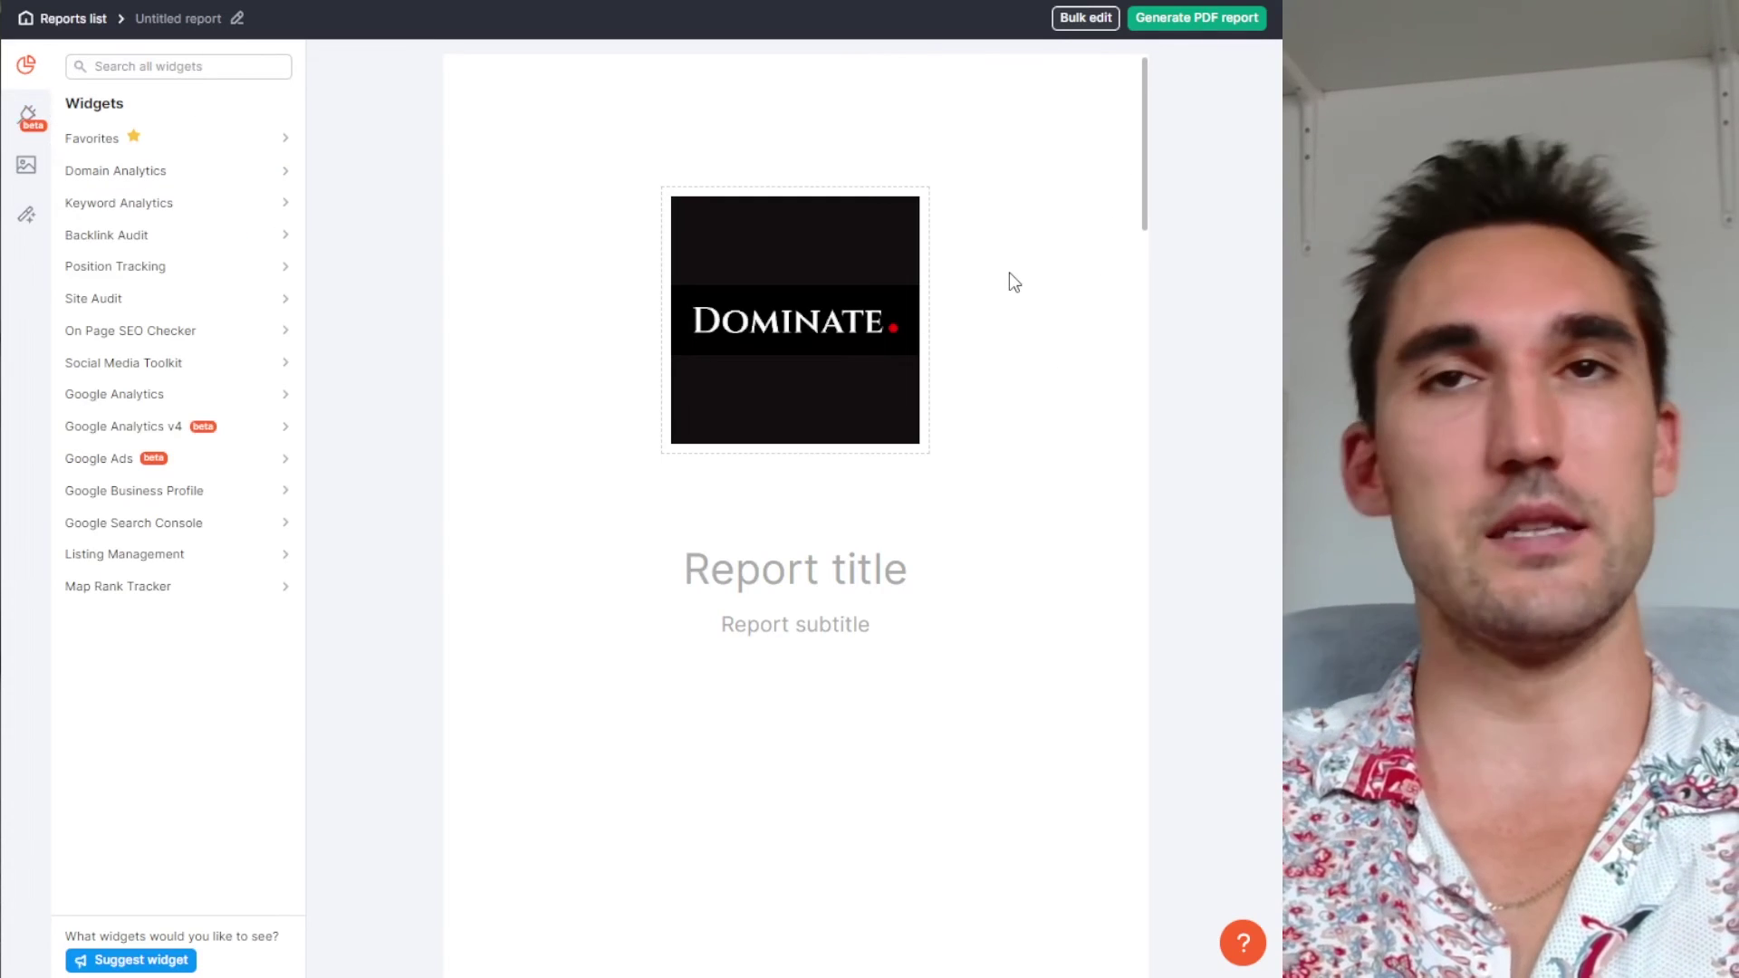